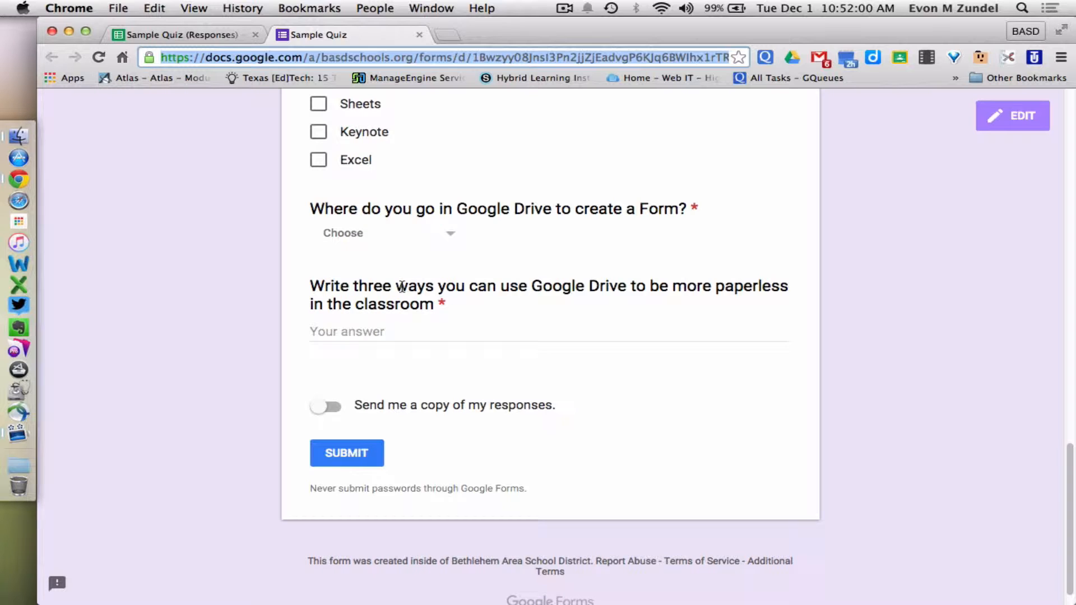
Review the questions of the Sample Quiz form and the submitted answers in the Sample Quiz (Responses) spreadsheet.
{"action": "scroll", "coordinate": [402, 286], "scroll_direction": "up", "scroll_amount": 20}
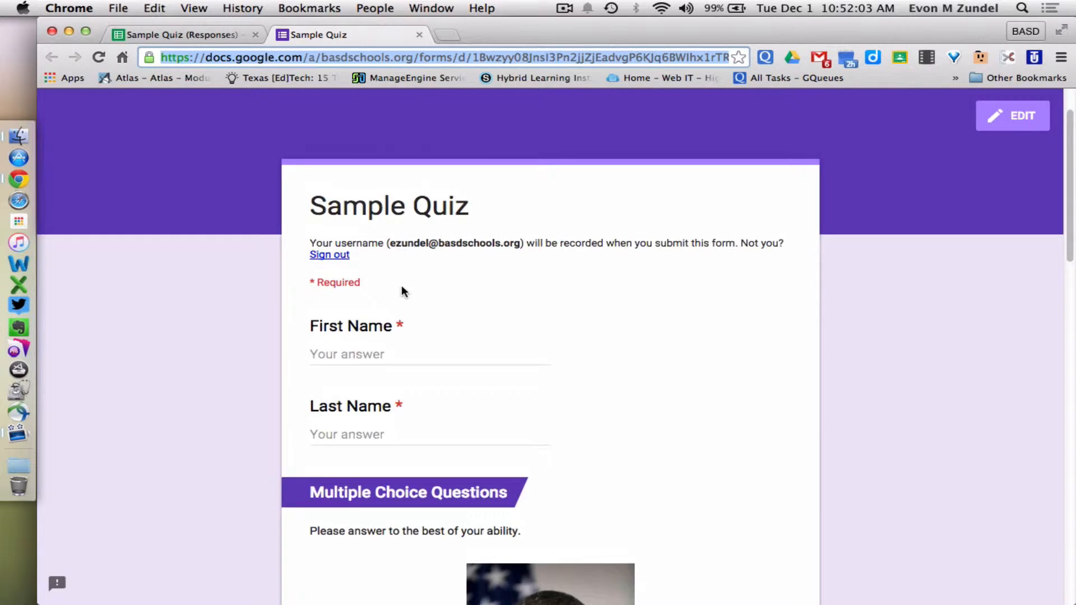
{"action": "scroll", "coordinate": [401, 285], "scroll_direction": "up", "scroll_amount": 3}
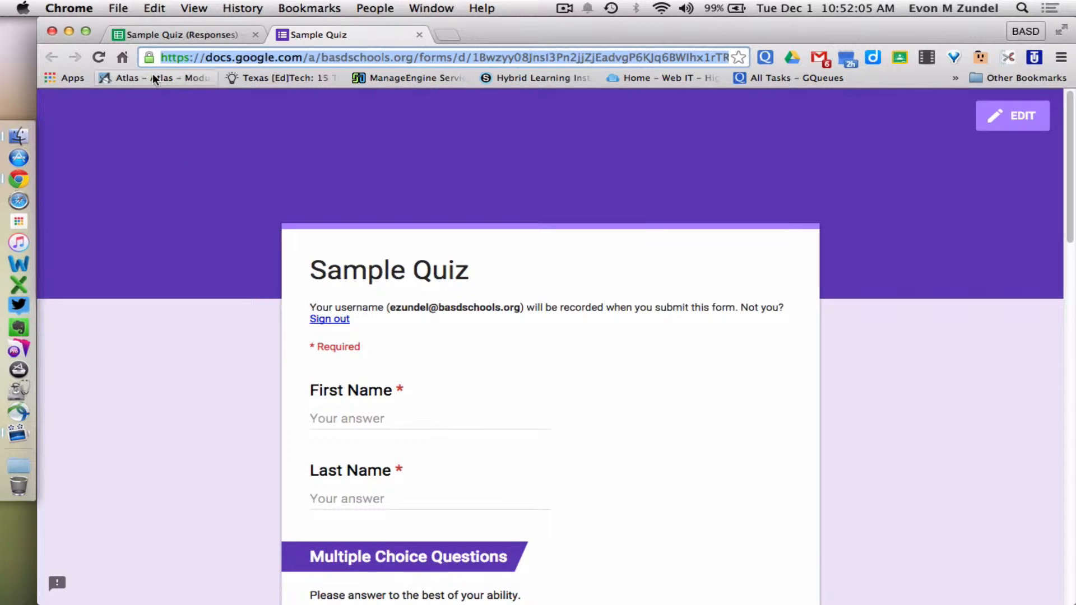
{"action": "left_click", "coordinate": [139, 34]}
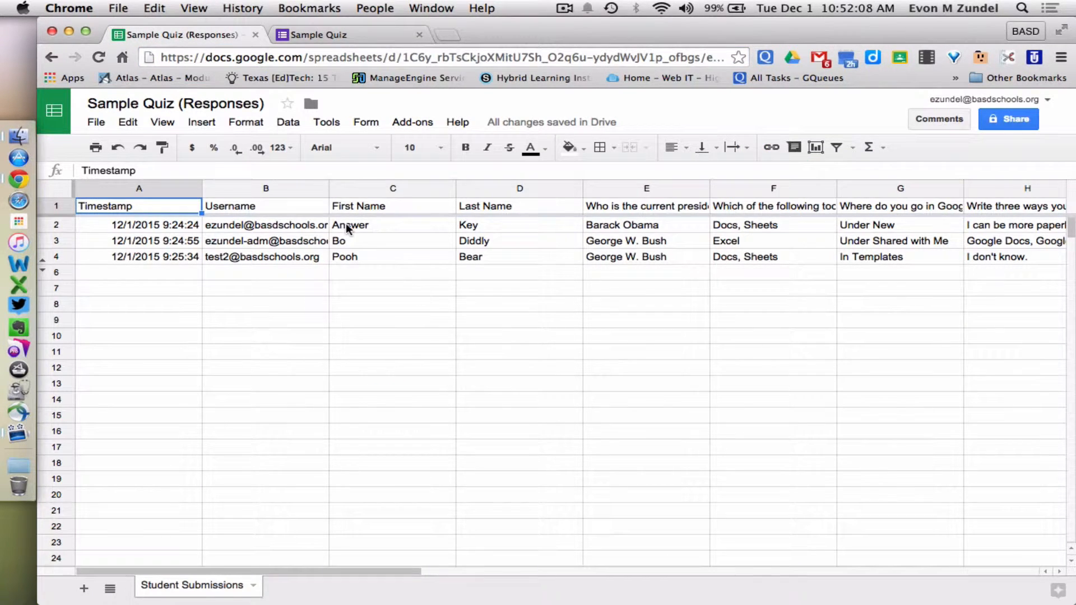
{"action": "scroll", "coordinate": [401, 293], "scroll_direction": "right", "scroll_amount": 10}
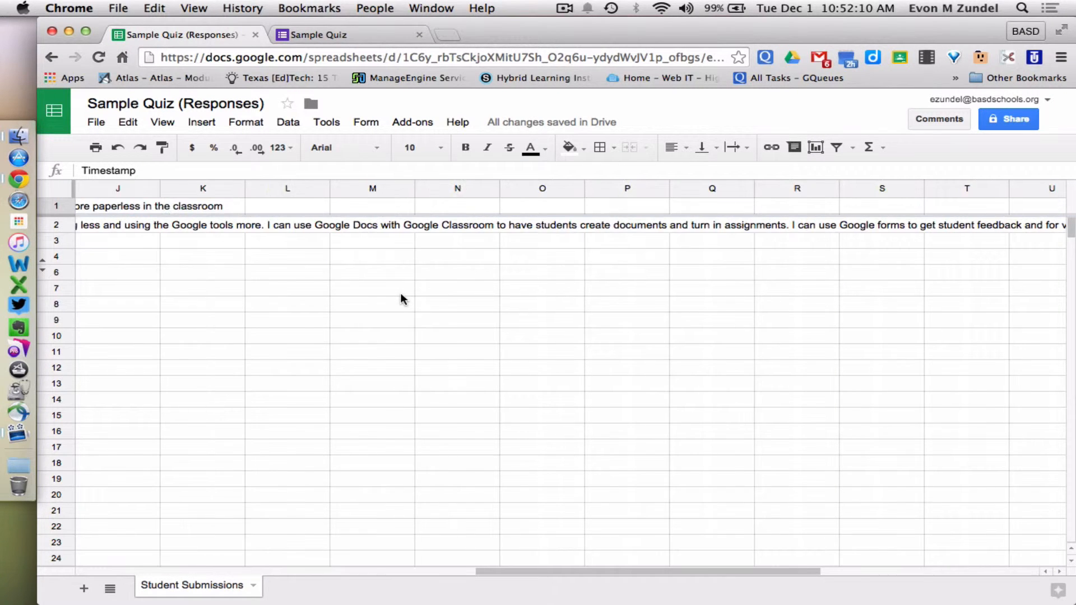
{"action": "scroll", "coordinate": [399, 294], "scroll_direction": "left", "scroll_amount": 10}
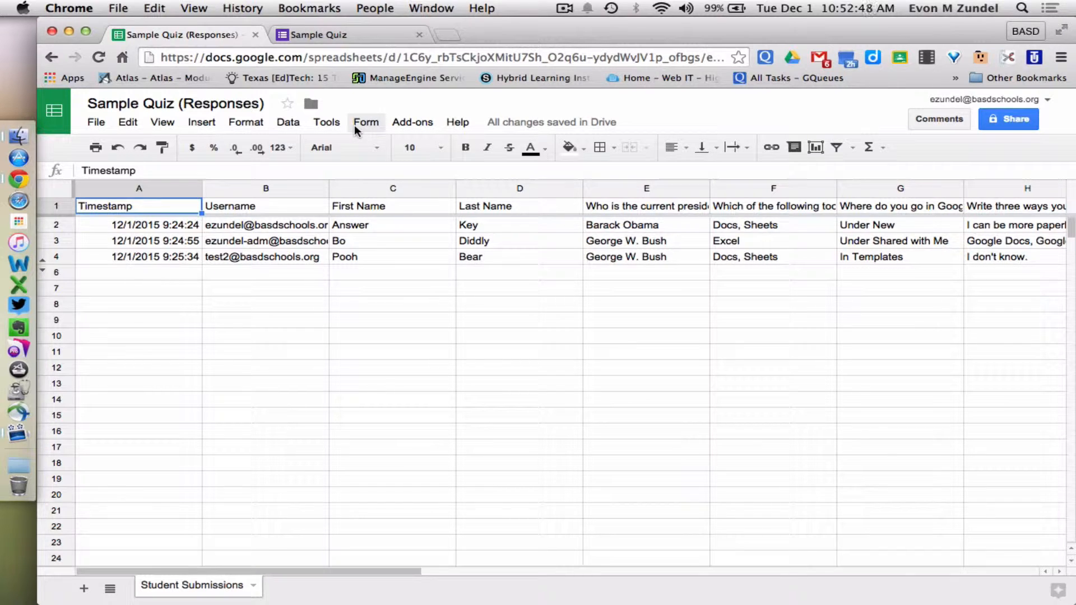
Start regrading the assignment with Flubaroo and review the grading option and points of every question.
{"action": "left_click", "coordinate": [407, 123]}
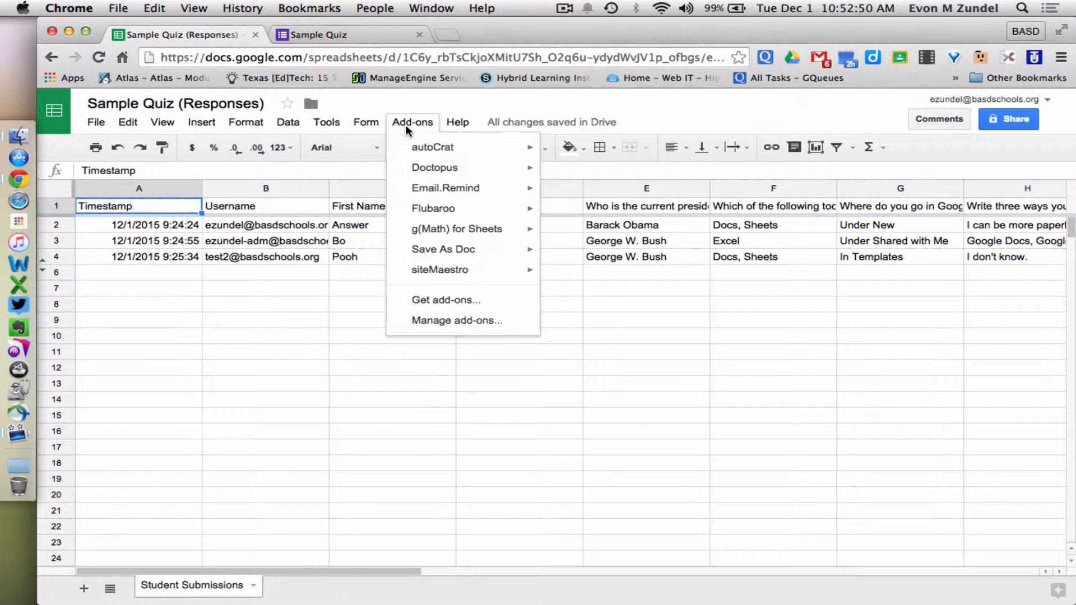
{"action": "mouse_move", "coordinate": [437, 207]}
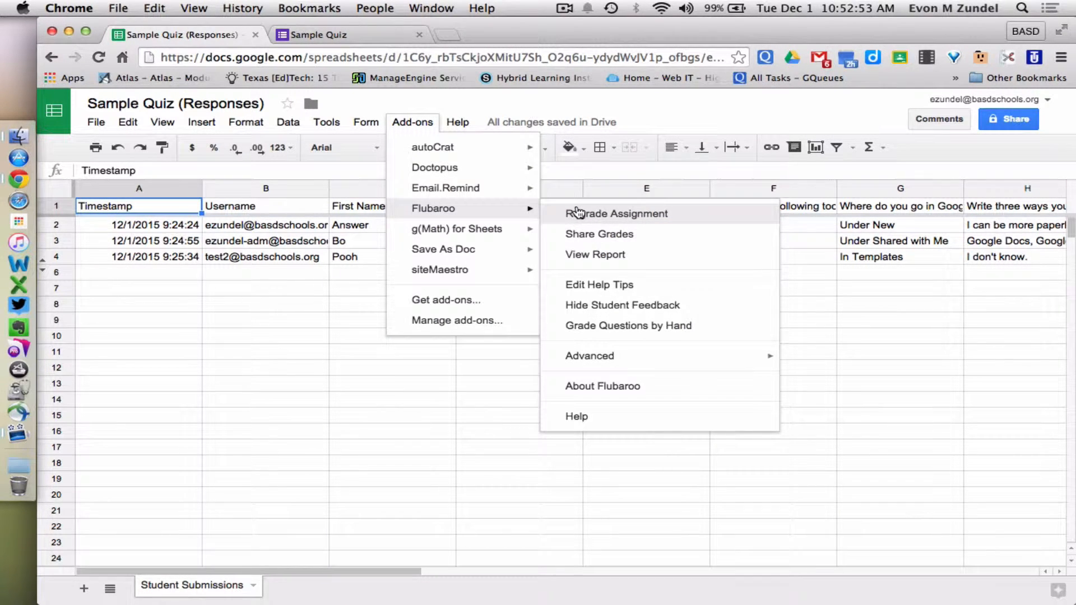
{"action": "left_click", "coordinate": [619, 215]}
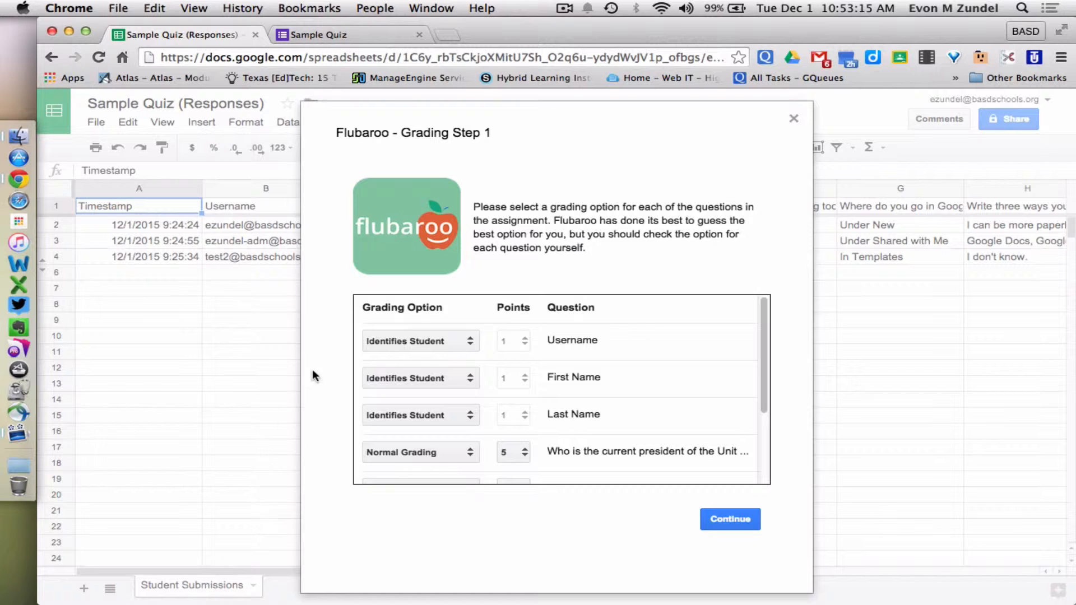
{"action": "scroll", "coordinate": [505, 408], "scroll_direction": "down", "scroll_amount": 2}
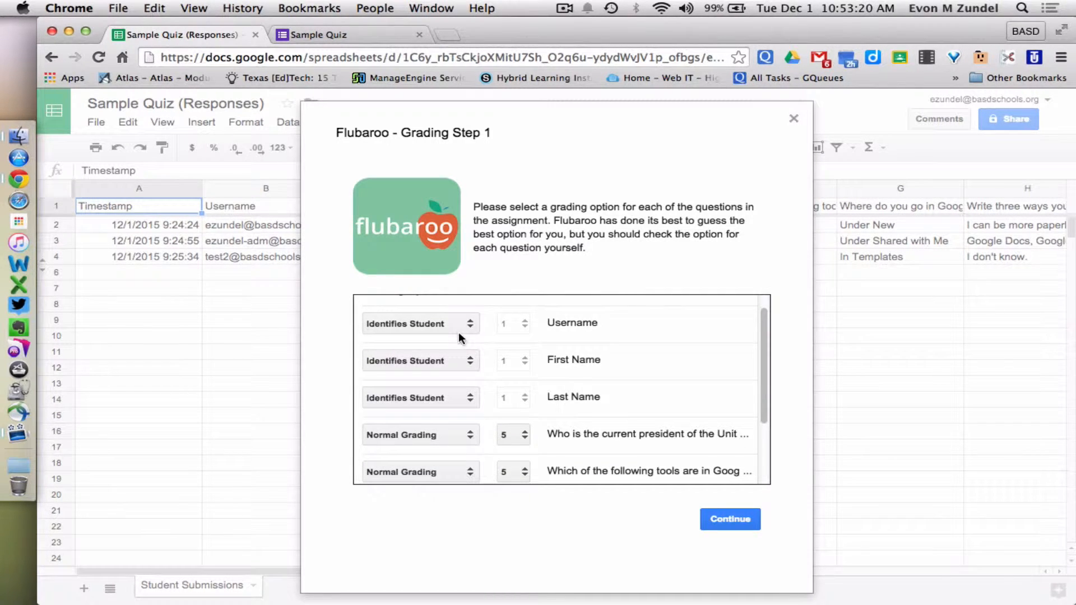
{"action": "scroll", "coordinate": [460, 338], "scroll_direction": "up", "scroll_amount": 1}
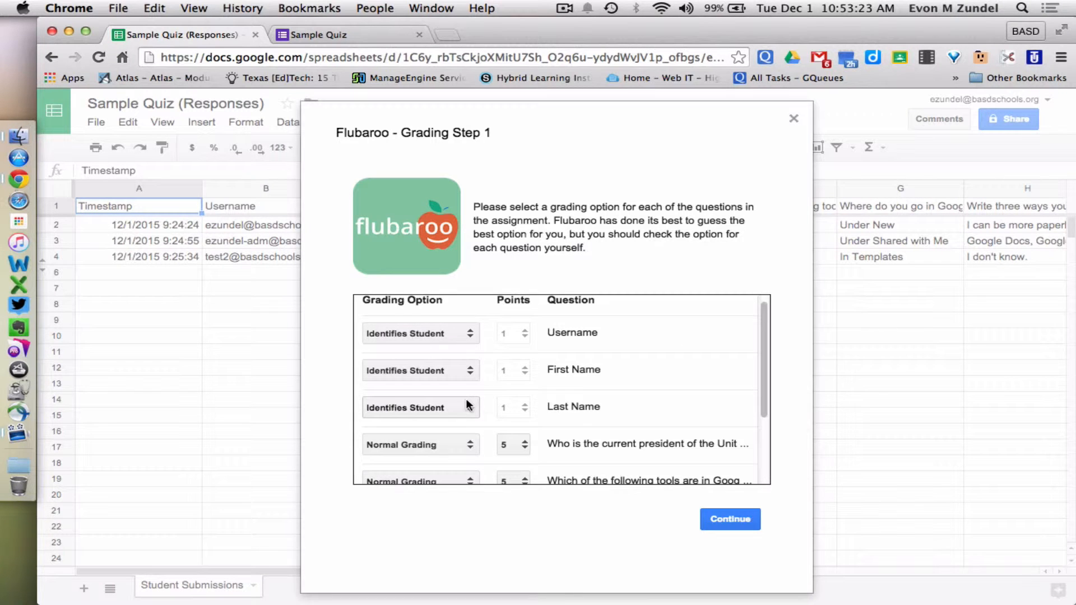
{"action": "scroll", "coordinate": [468, 407], "scroll_direction": "down", "scroll_amount": 2}
{"action": "scroll", "coordinate": [469, 403], "scroll_direction": "down", "scroll_amount": 2}
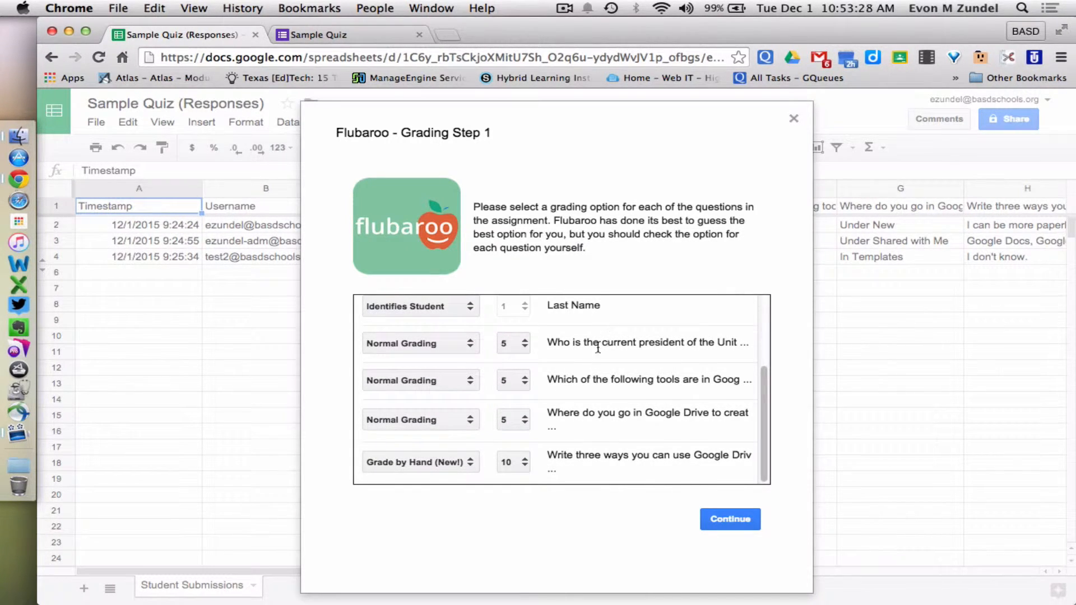
Set the last question, about three ways to use Google Drive, to Grade by Hand (New!) worth 8 points.
{"action": "left_click", "coordinate": [439, 462]}
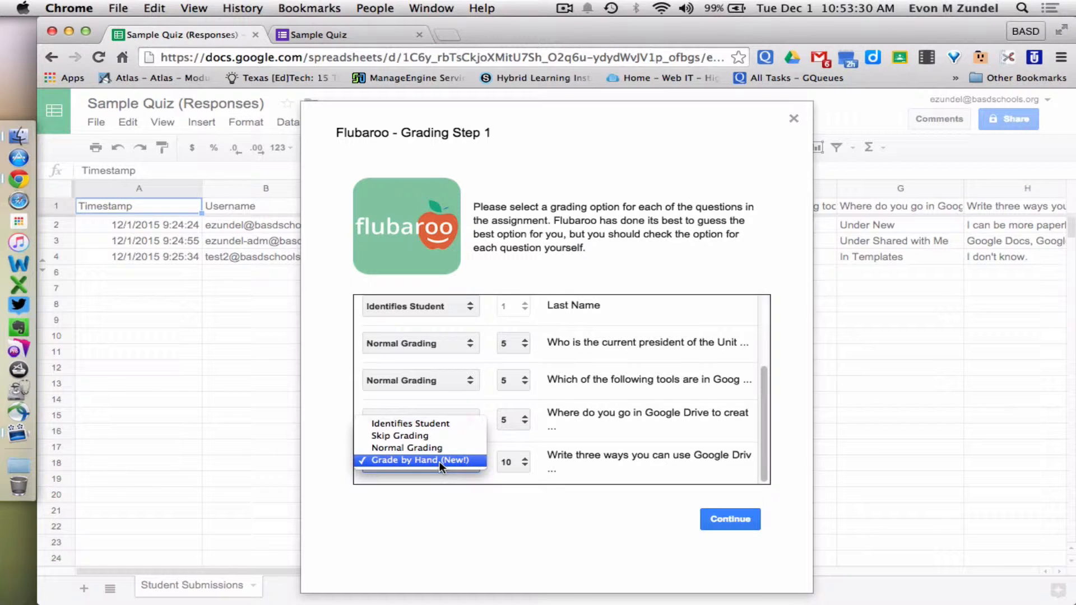
{"action": "left_click", "coordinate": [439, 462]}
{"action": "left_click", "coordinate": [448, 458]}
{"action": "left_click", "coordinate": [439, 459]}
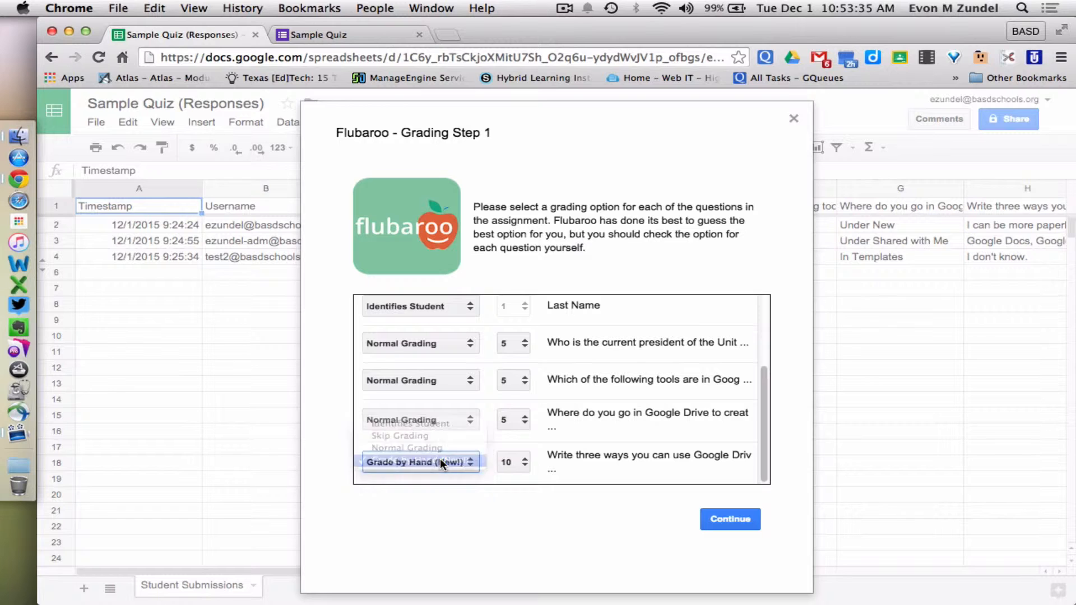
{"action": "left_click", "coordinate": [510, 463]}
{"action": "left_click", "coordinate": [510, 463]}
{"action": "left_click", "coordinate": [510, 463]}
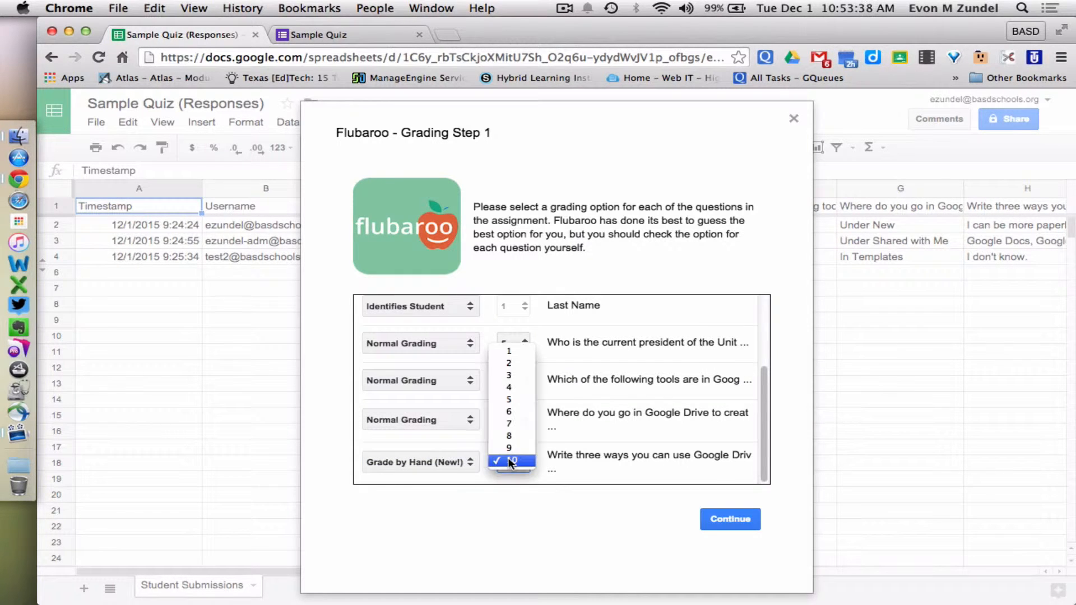
{"action": "left_click", "coordinate": [510, 437]}
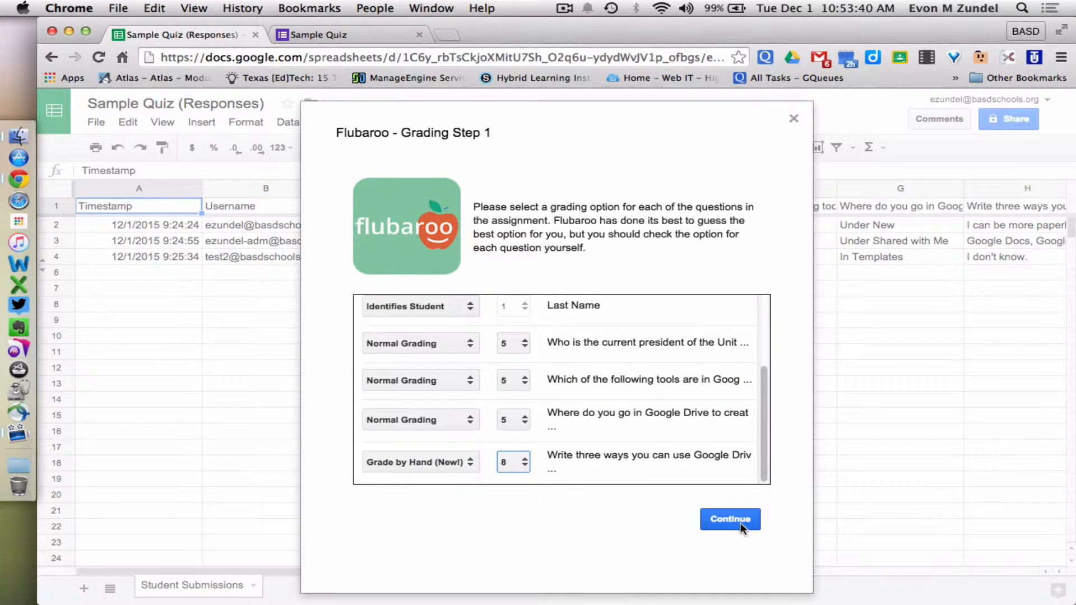
{"action": "left_click", "coordinate": [416, 464]}
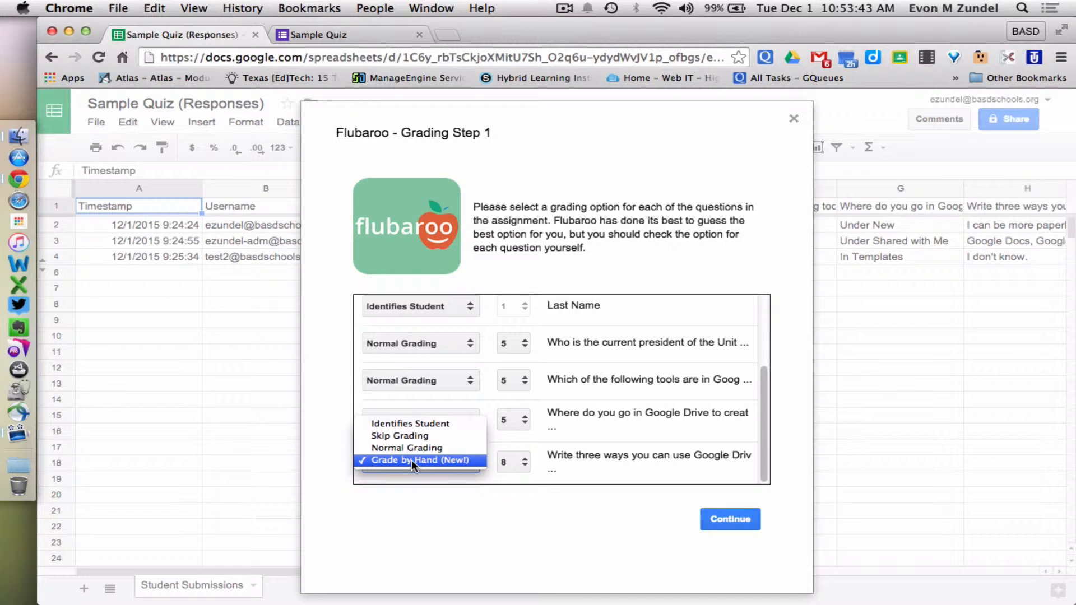
{"action": "left_click", "coordinate": [412, 460]}
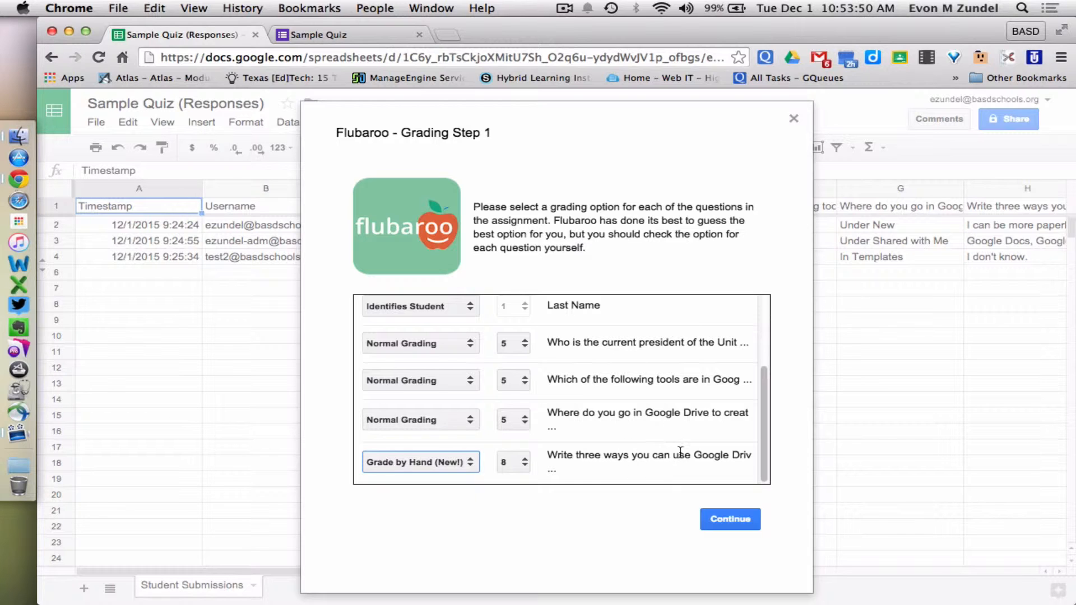
Accept the grading options, grade against the Answer Key submission and dismiss the completion message.
{"action": "left_click", "coordinate": [718, 520]}
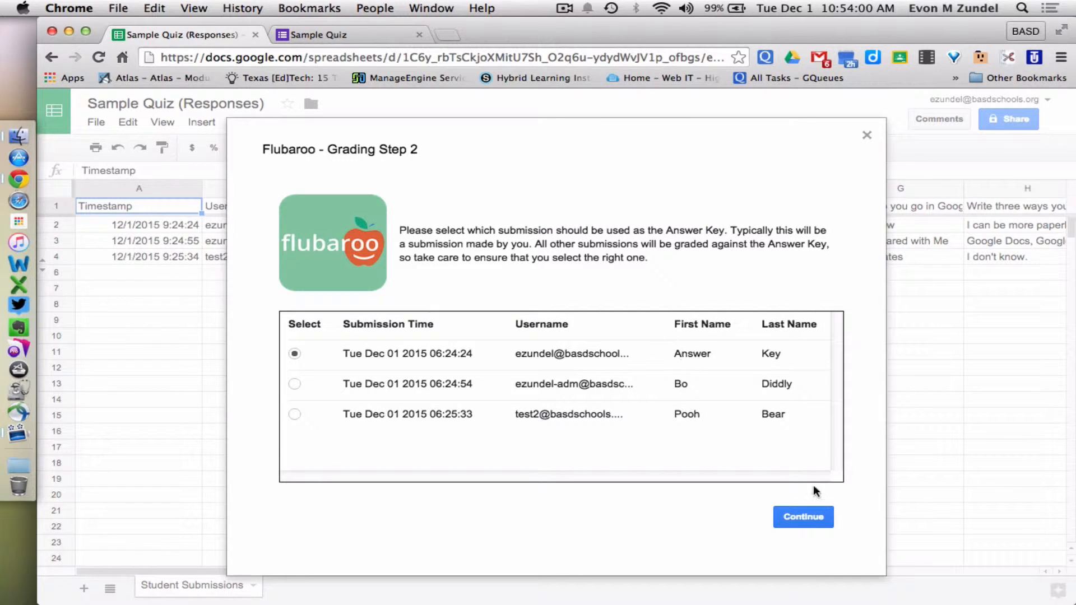
{"action": "left_click", "coordinate": [816, 518]}
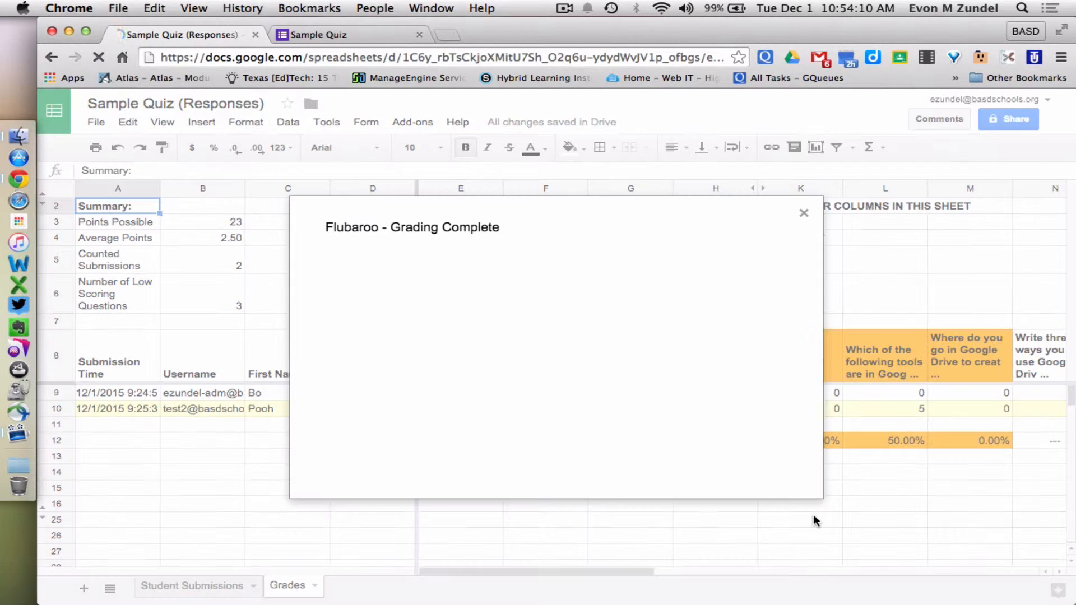
{"action": "left_click", "coordinate": [804, 214]}
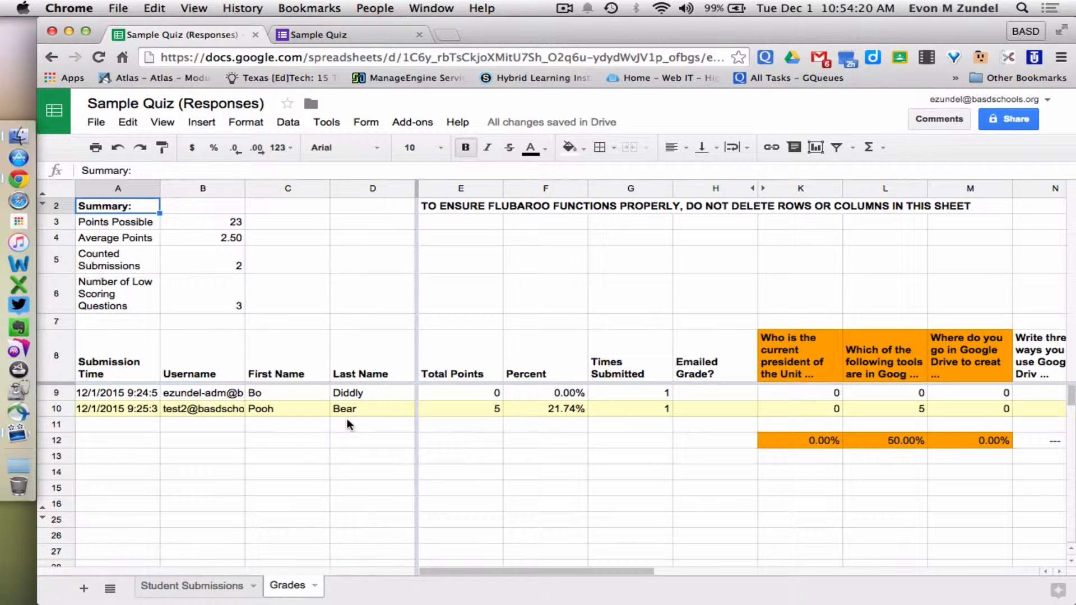
Check the students' scores in the Grades sheet and open Flubaroo's Grade Questions by Hand.
{"action": "scroll", "coordinate": [428, 395], "scroll_direction": "right", "scroll_amount": 2}
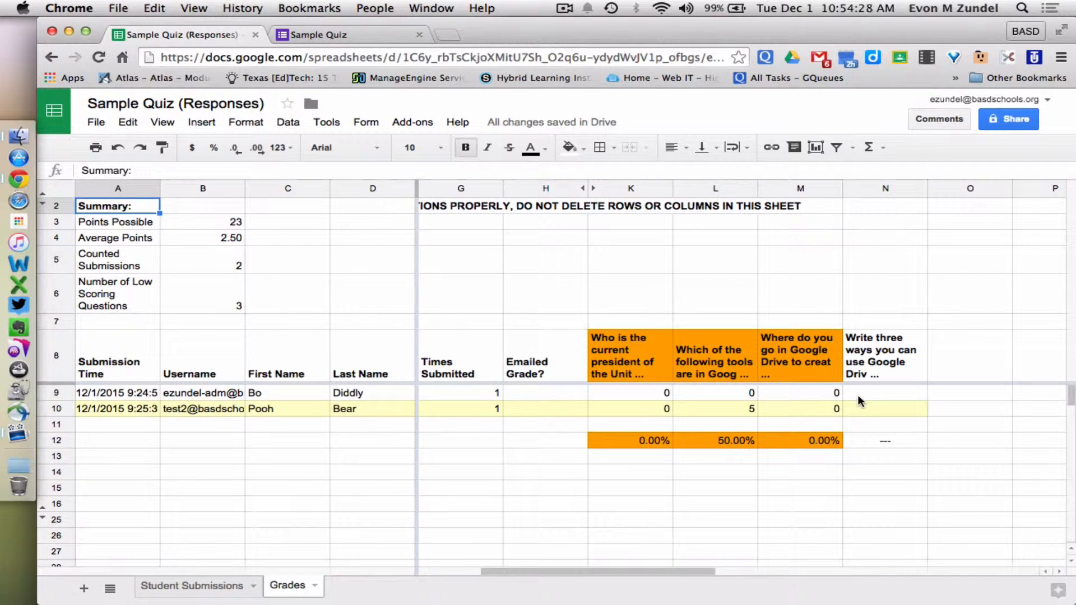
{"action": "scroll", "coordinate": [858, 395], "scroll_direction": "left", "scroll_amount": 3}
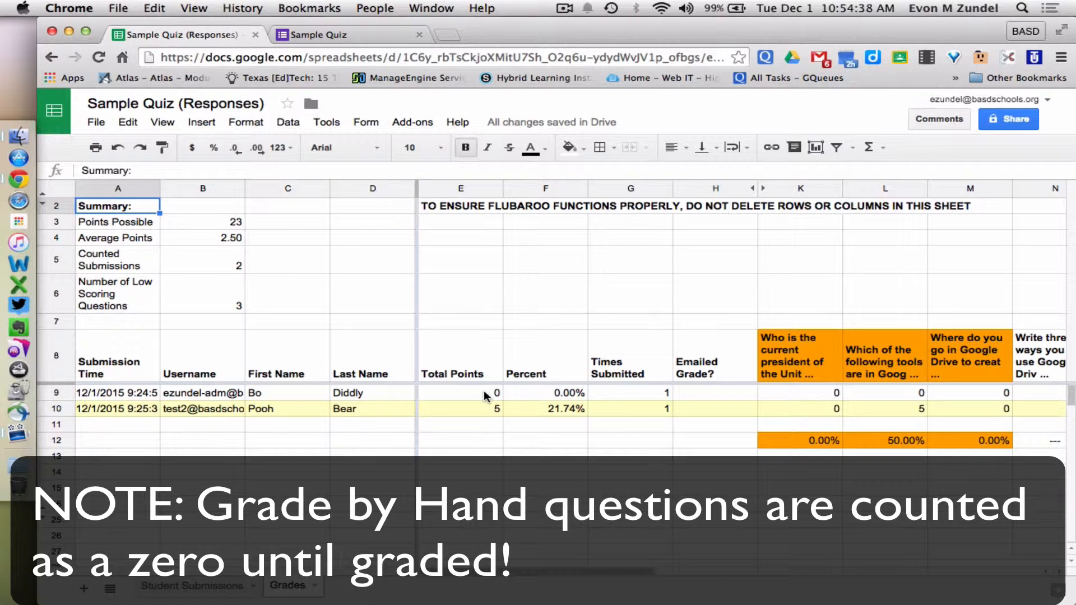
{"action": "scroll", "coordinate": [484, 390], "scroll_direction": "right", "scroll_amount": 2}
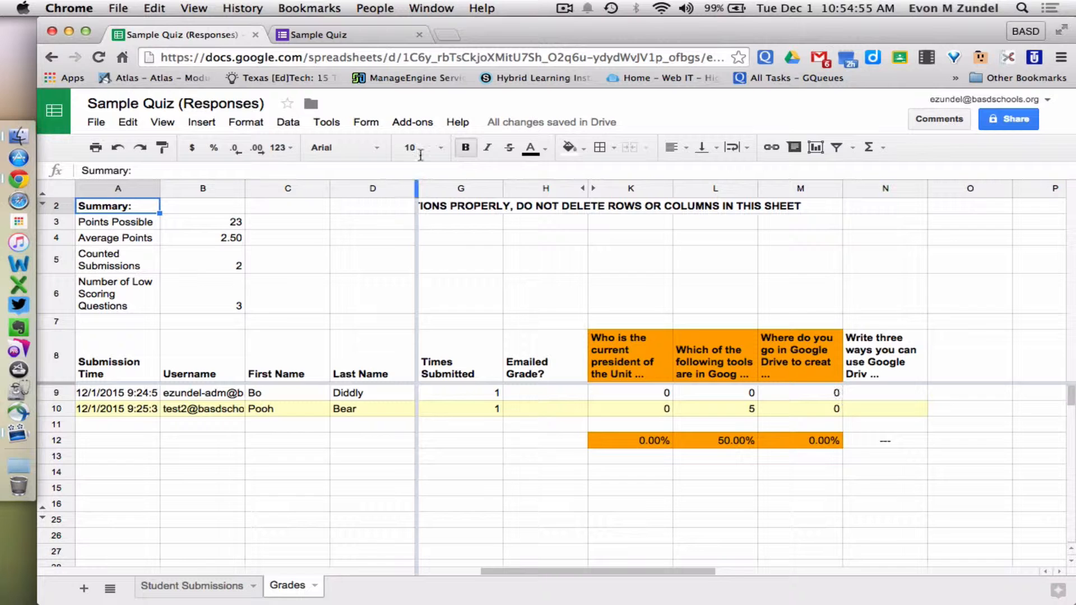
{"action": "left_click", "coordinate": [419, 127]}
{"action": "mouse_move", "coordinate": [449, 211]}
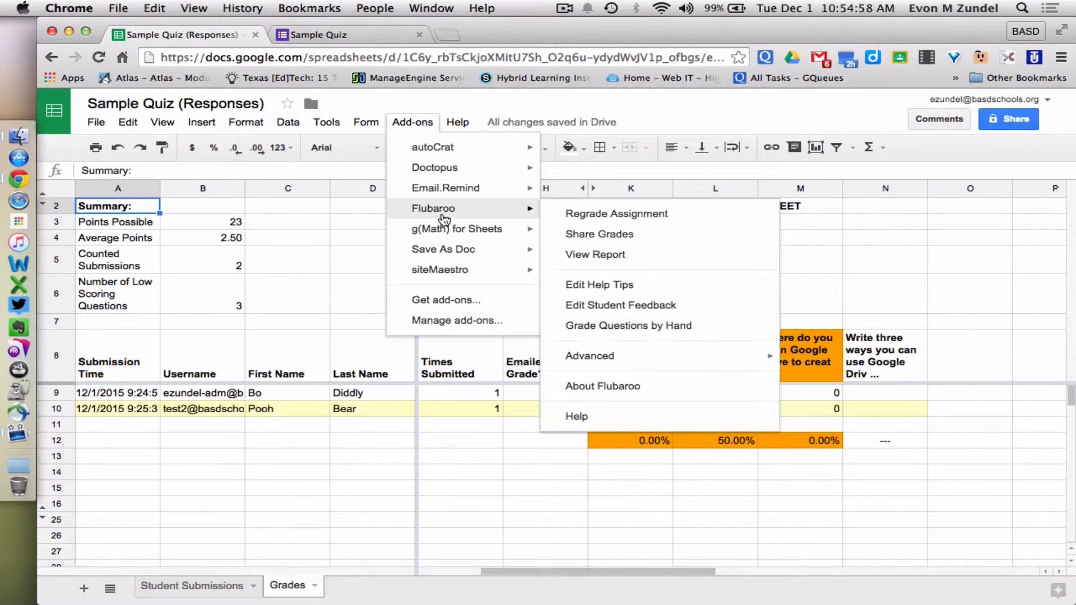
{"action": "left_click", "coordinate": [652, 331]}
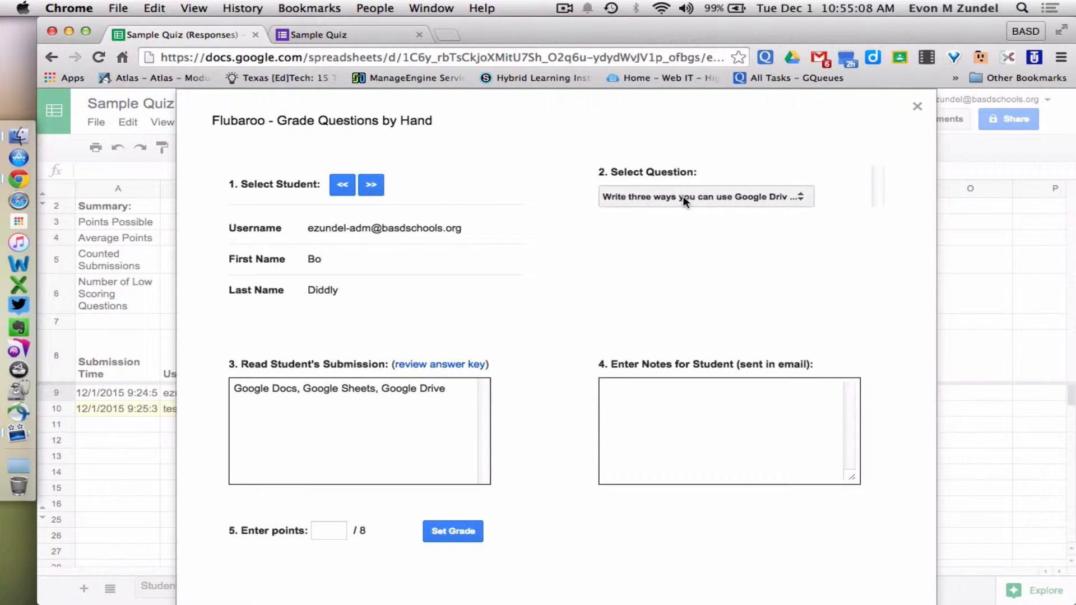
Keep the "Write three ways you can use Google Driv ..." question selected and review its answer key.
{"action": "left_click", "coordinate": [683, 196]}
{"action": "left_click", "coordinate": [684, 196]}
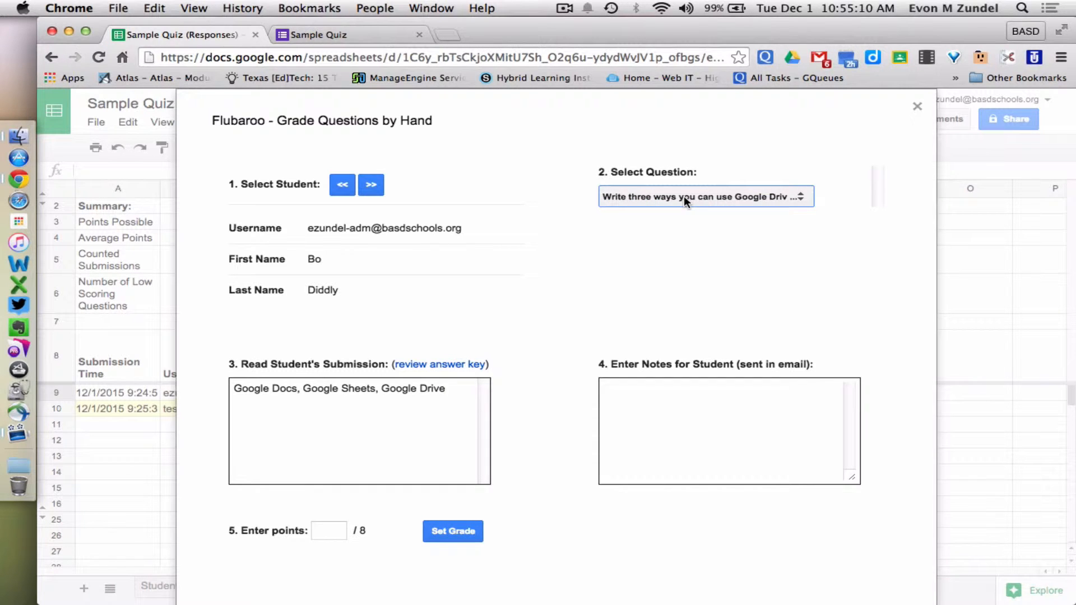
{"action": "left_click", "coordinate": [683, 196]}
{"action": "left_click", "coordinate": [684, 196]}
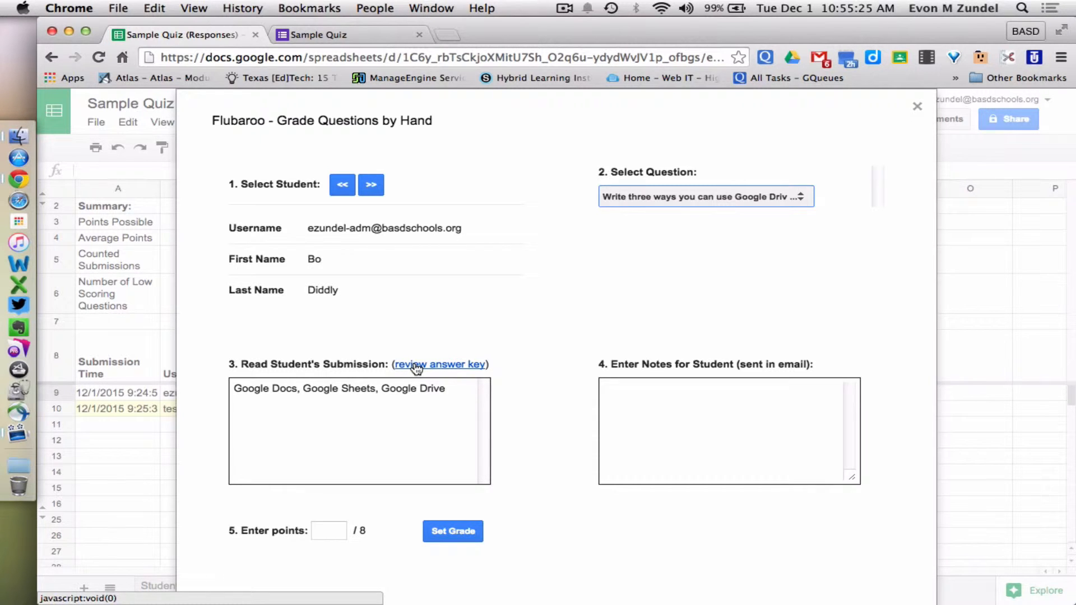
{"action": "left_click", "coordinate": [416, 365]}
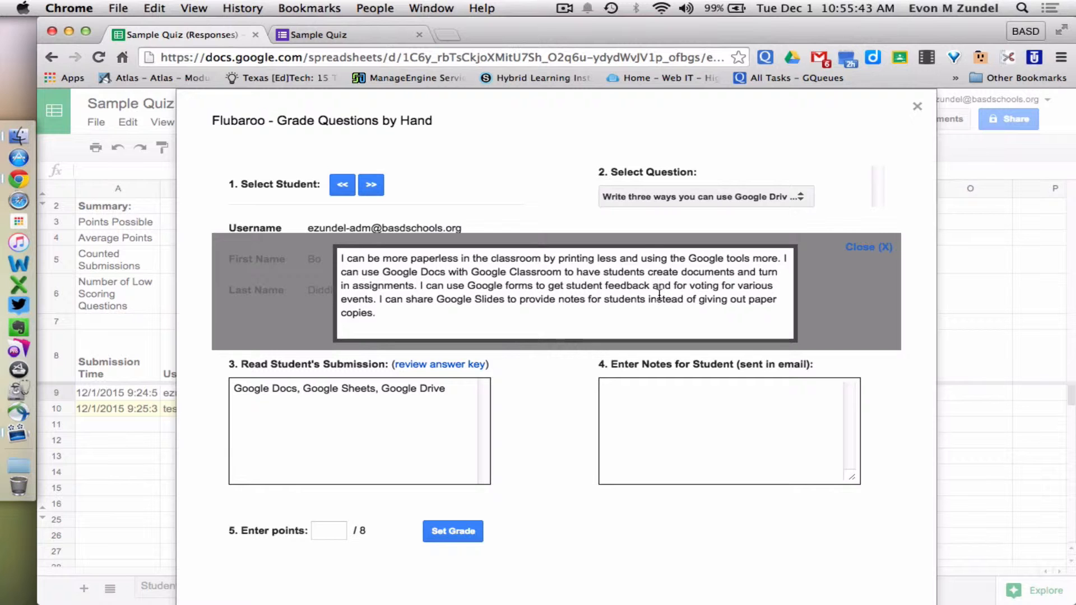
{"action": "left_click", "coordinate": [873, 250]}
Enter the note "Please write complete sentences and be more specific." for the first student.
{"action": "left_click", "coordinate": [688, 399]}
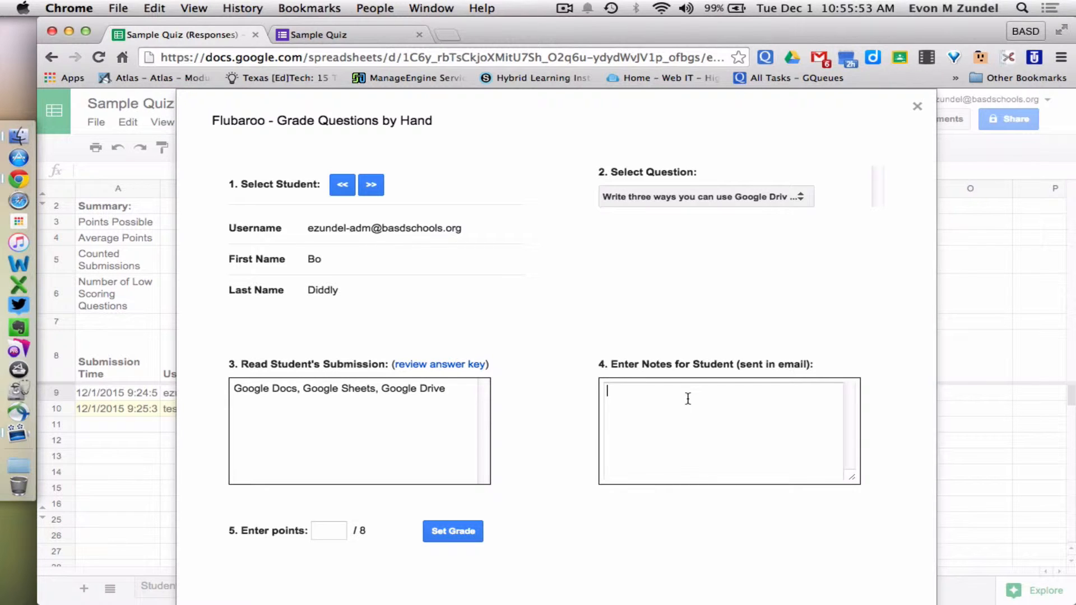
{"action": "type", "text": "Please write complete sentences."}
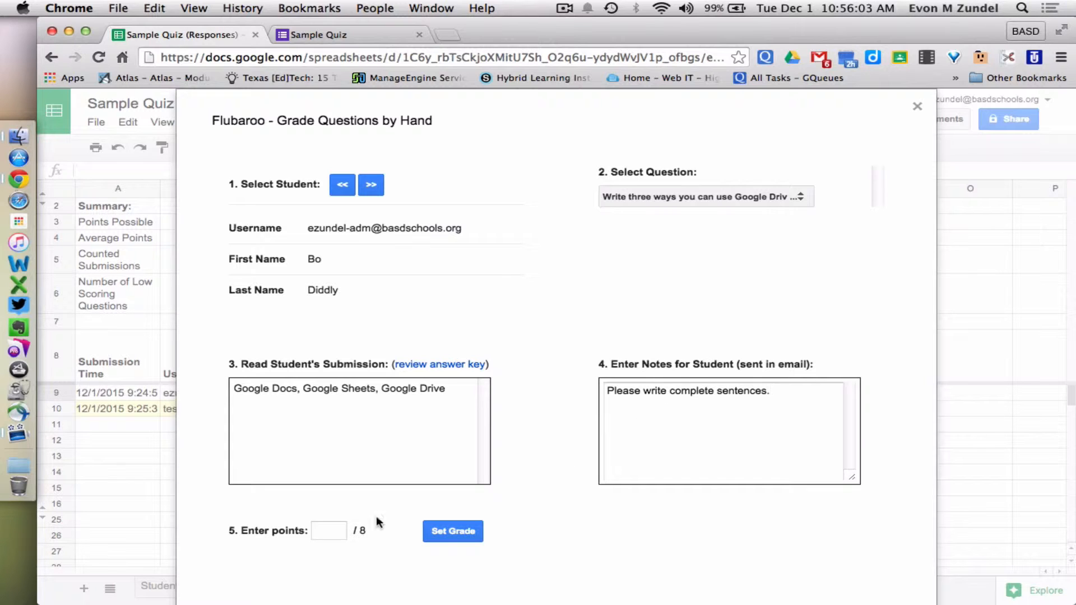
{"action": "left_click", "coordinate": [333, 527]}
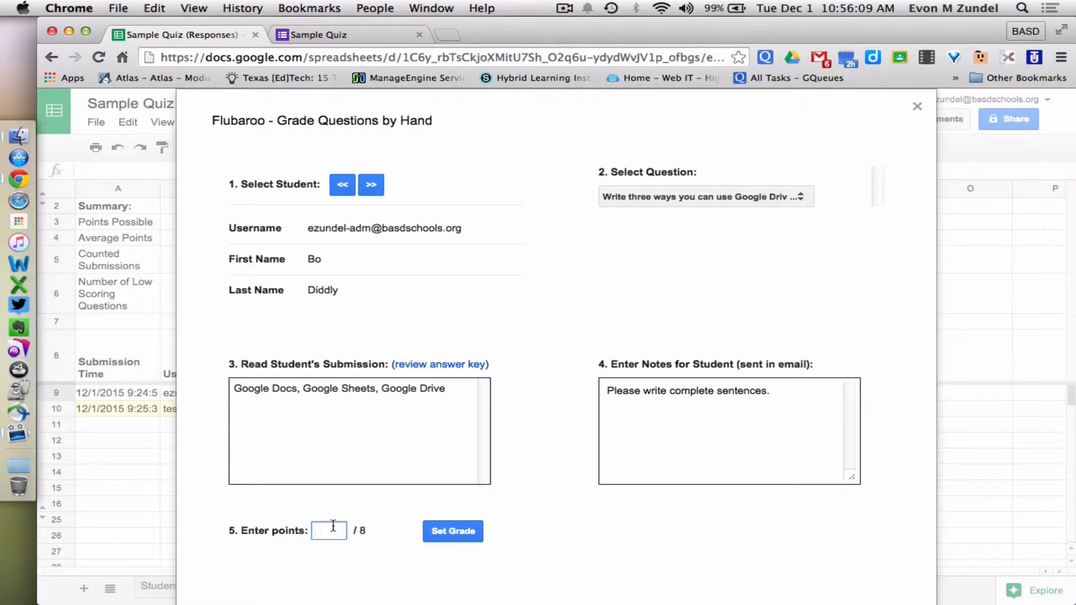
{"action": "left_click", "coordinate": [794, 391]}
{"action": "key", "text": "BackSpace"}
{"action": "type", "text": "e more specific."}
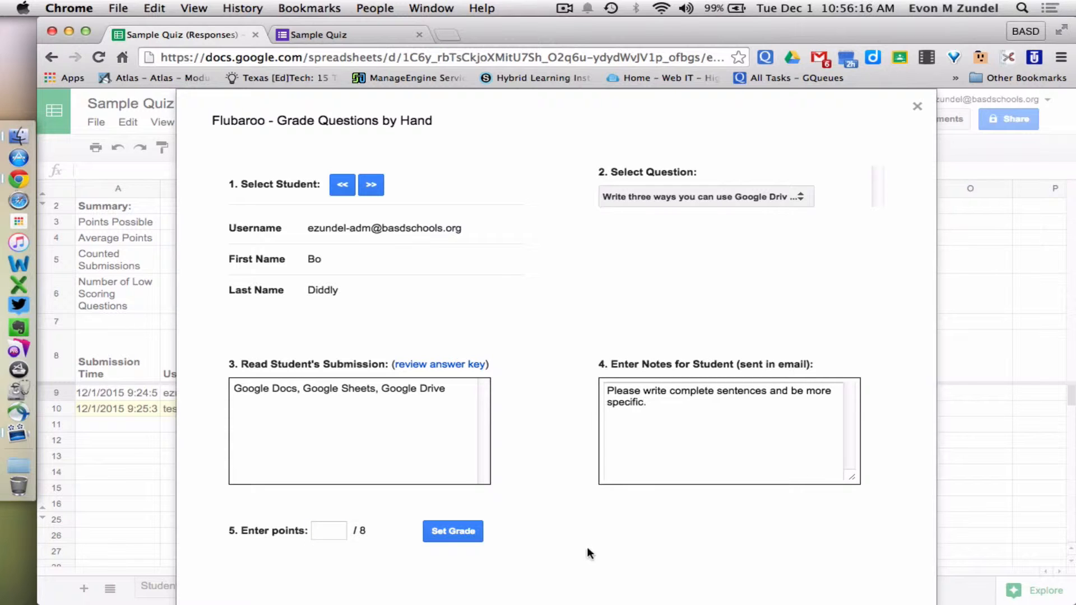
Give the first student's answer 3 points, apply the grade and move on to the next student.
{"action": "key", "text": "Tab"}
{"action": "type", "text": "3"}
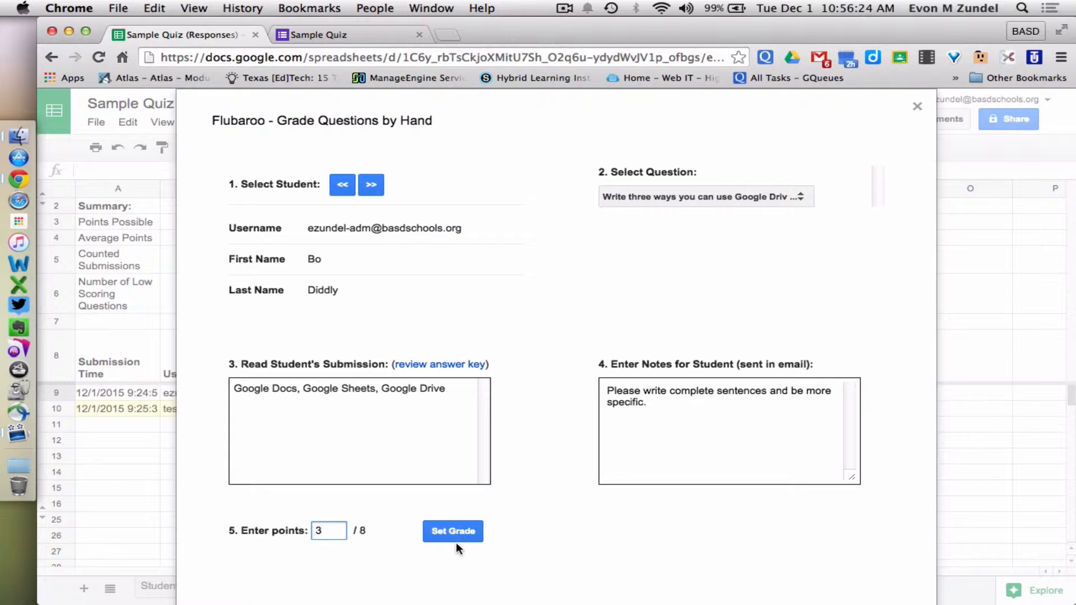
{"action": "left_click", "coordinate": [439, 533]}
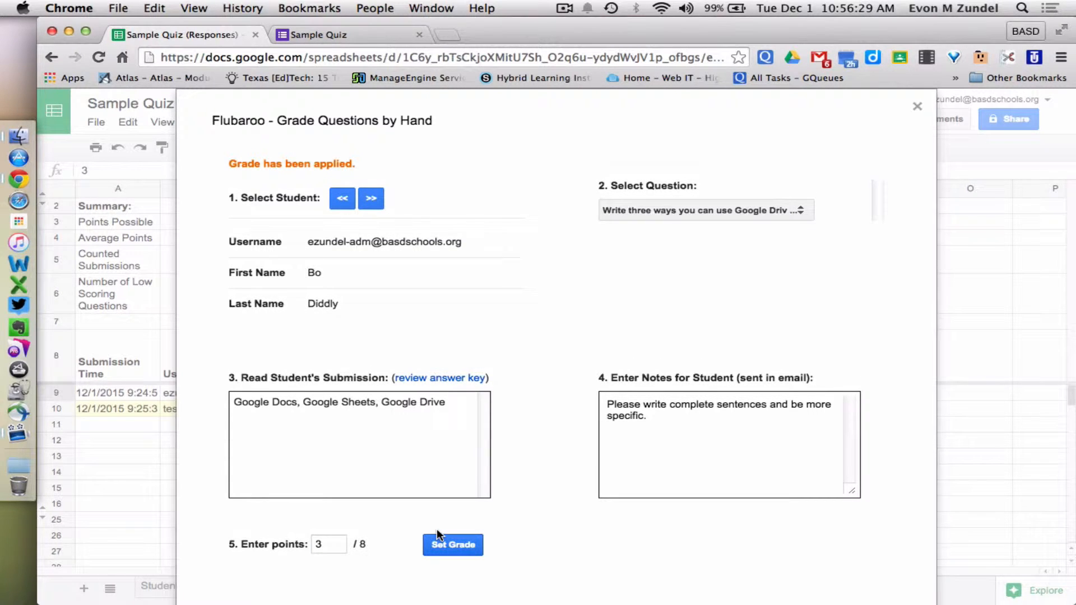
{"action": "left_click", "coordinate": [370, 200]}
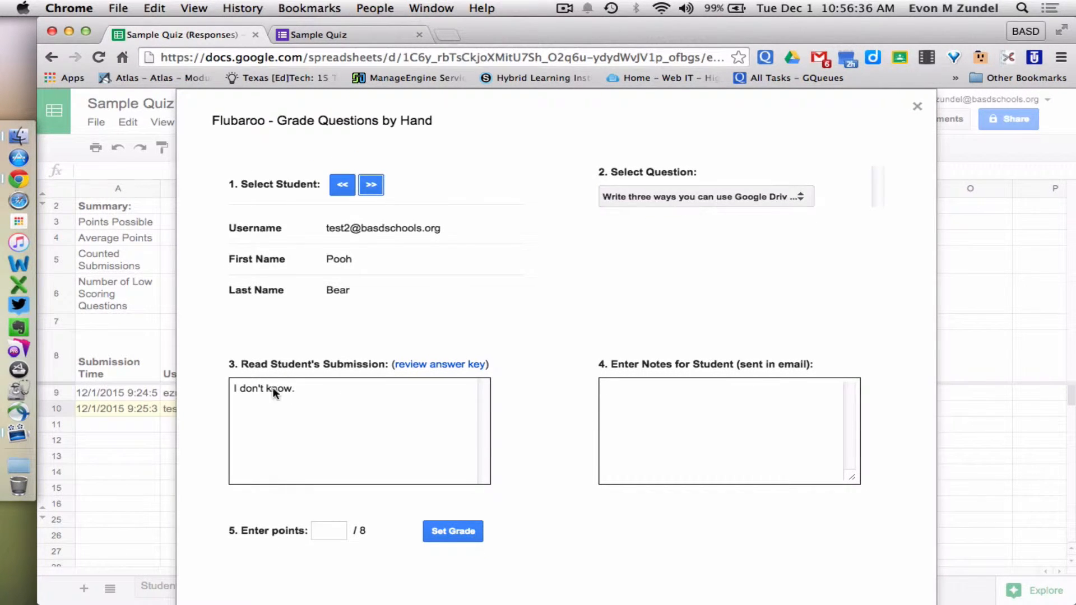
Give the second student's answer the note "Please come to see me after class." and 1 point, then apply the grade.
{"action": "left_click", "coordinate": [696, 389]}
{"action": "type", "text": "Please"}
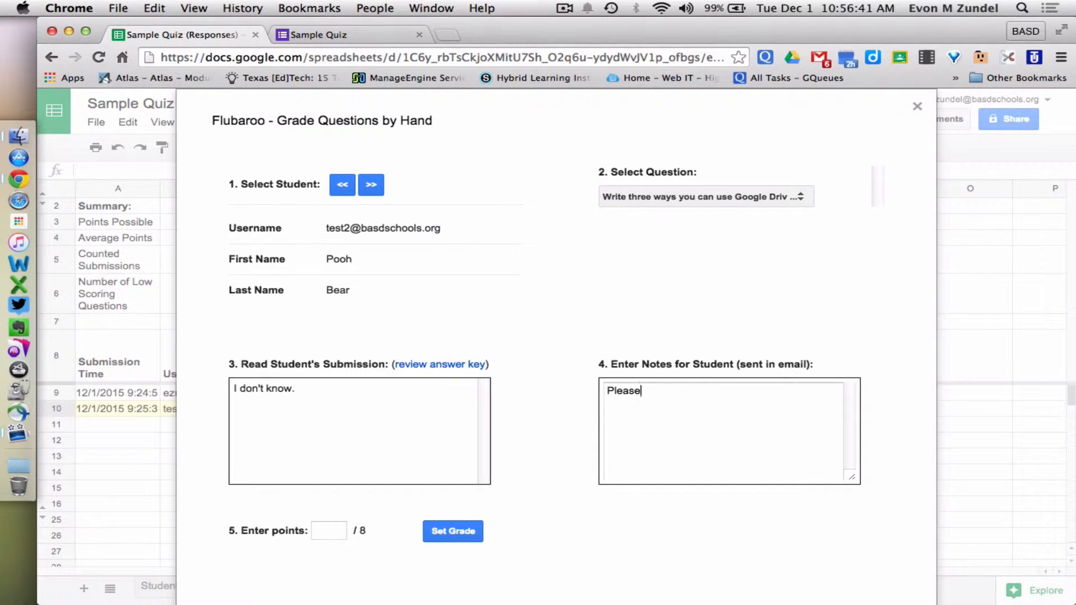
{"action": "type", "text": " come to see me after class."}
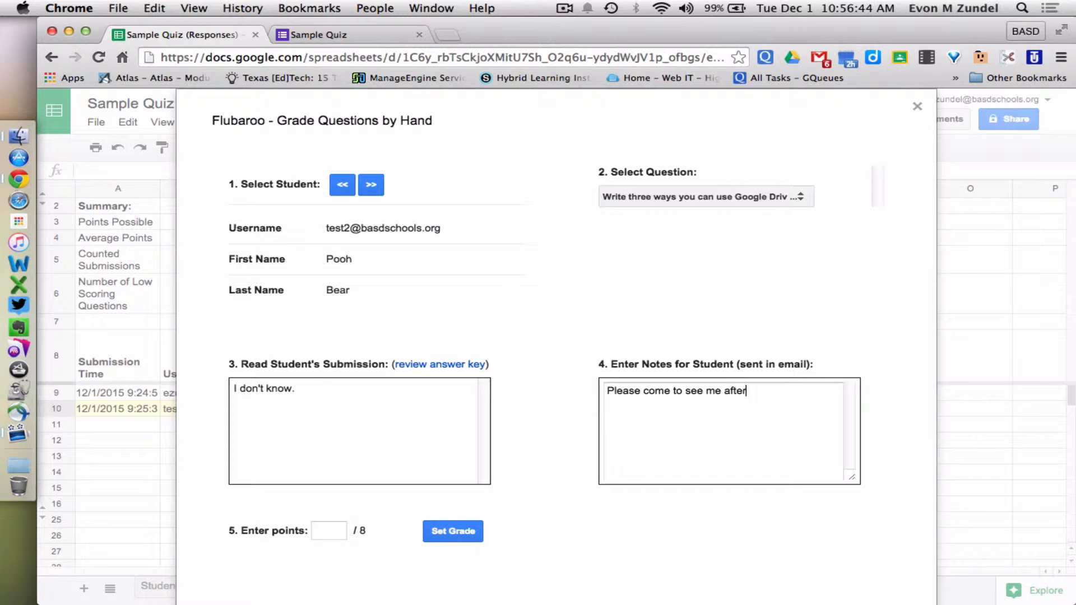
{"action": "left_click", "coordinate": [331, 530]}
{"action": "type", "text": "1"}
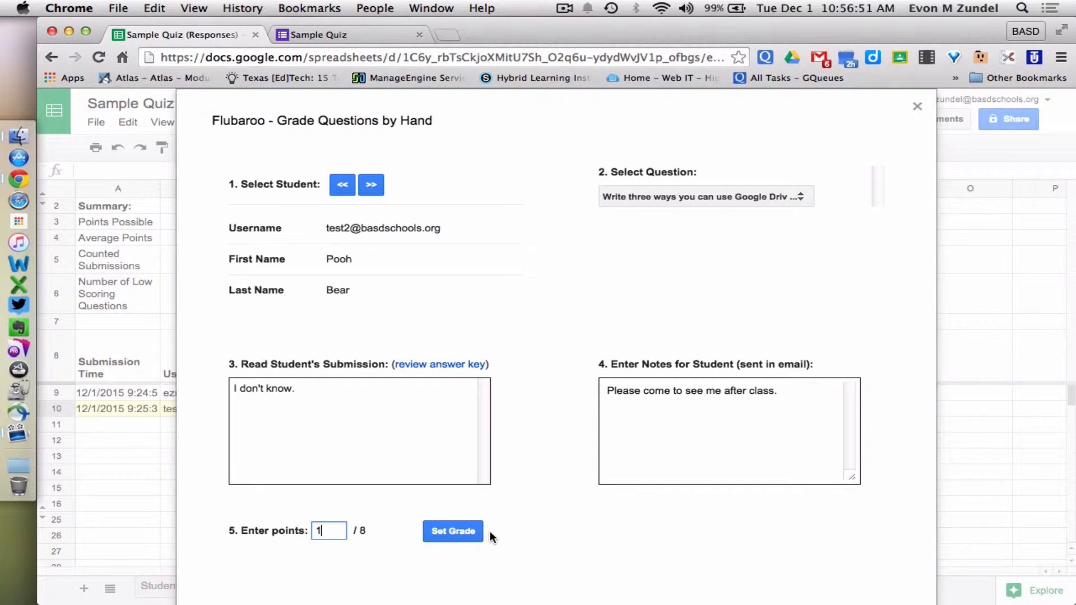
{"action": "left_click", "coordinate": [466, 533]}
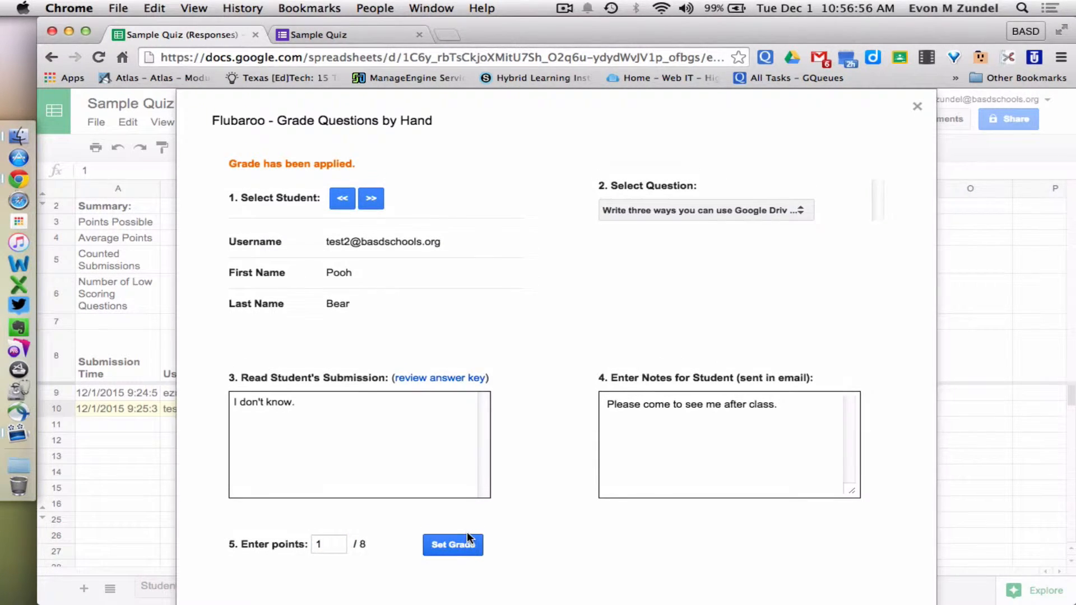
{"action": "left_click", "coordinate": [370, 197]}
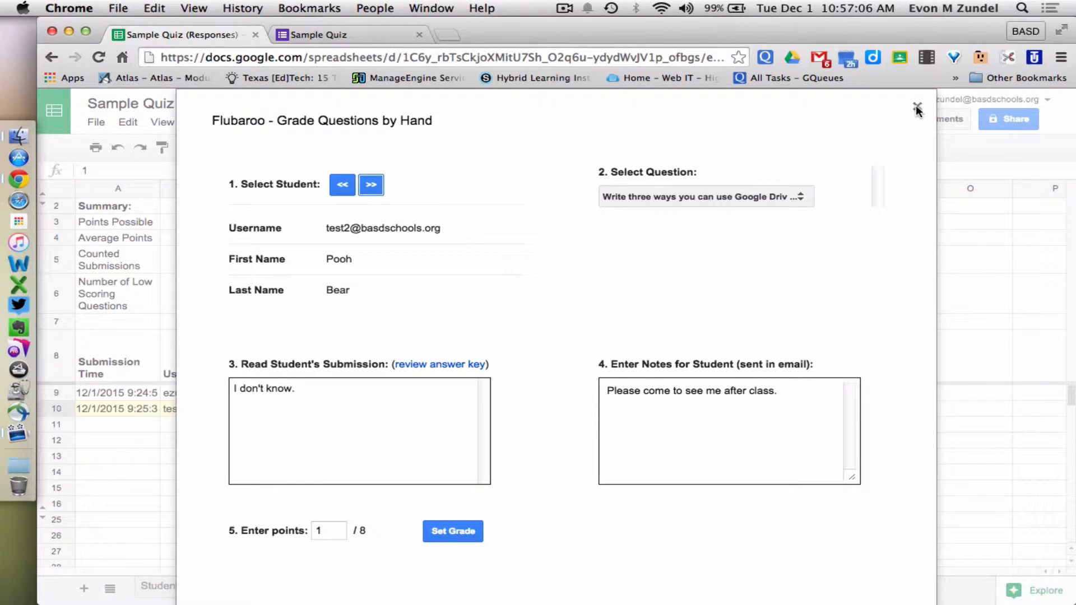
Check which questions are available for hand grading, close the dialog and review the students' points in the Grades sheet.
{"action": "left_click", "coordinate": [787, 197]}
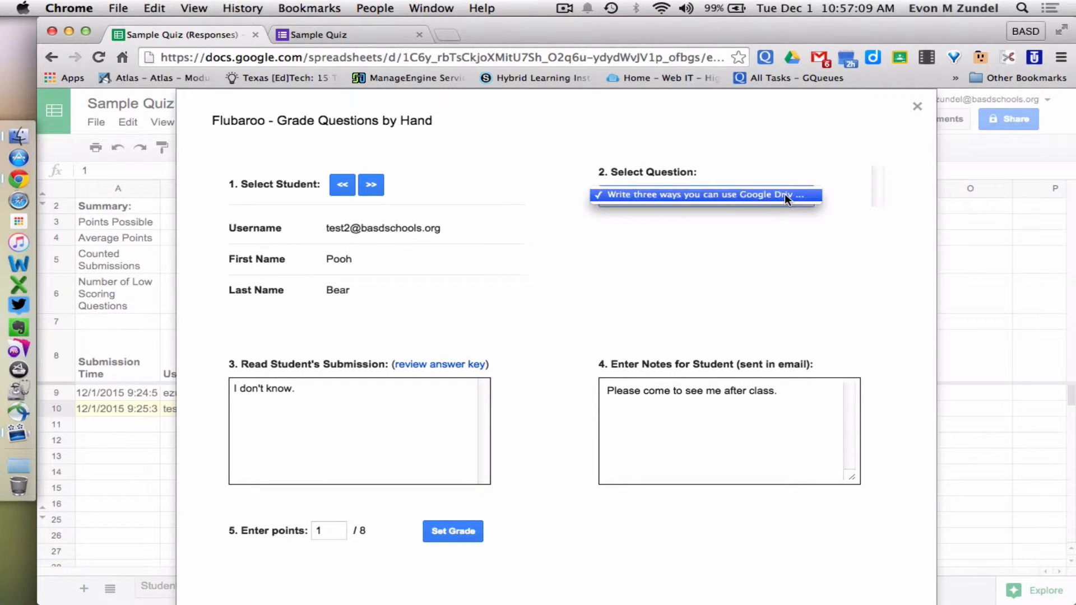
{"action": "left_click", "coordinate": [785, 195]}
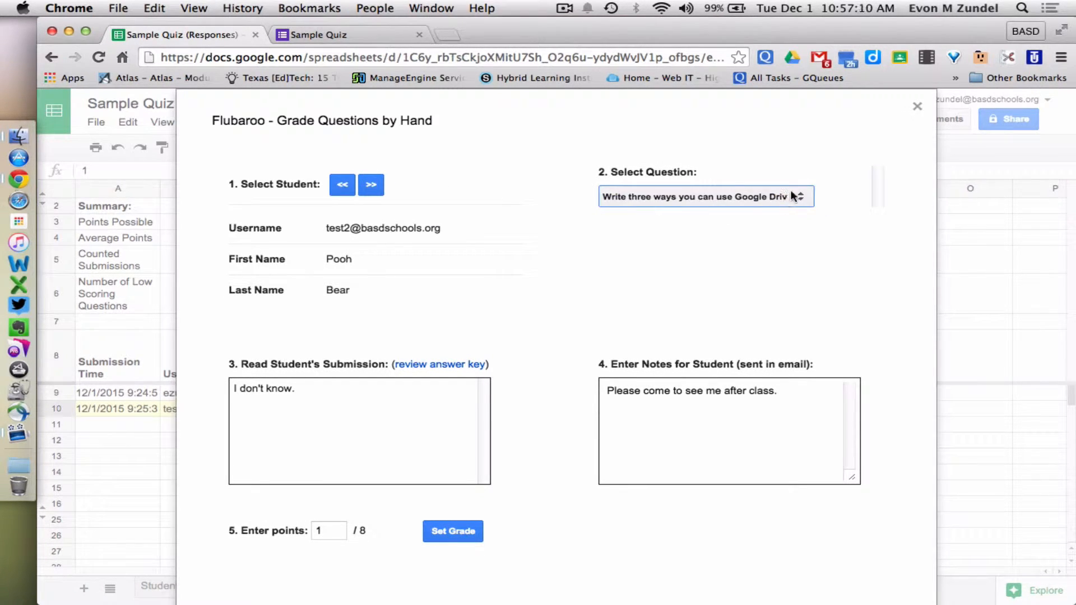
{"action": "left_click", "coordinate": [917, 107]}
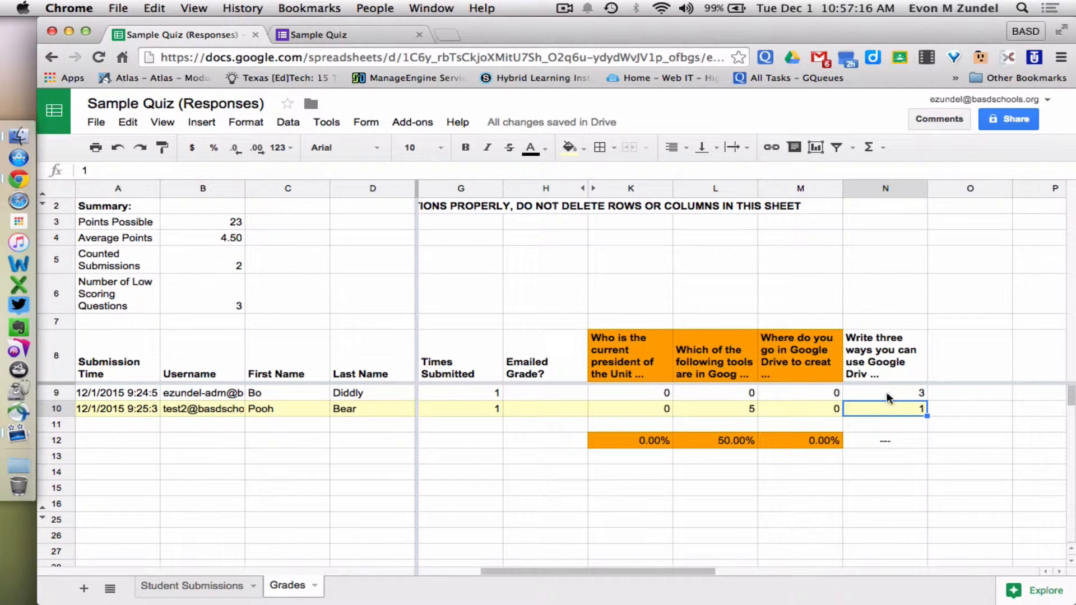
{"action": "scroll", "coordinate": [887, 409], "scroll_direction": "left", "scroll_amount": 3}
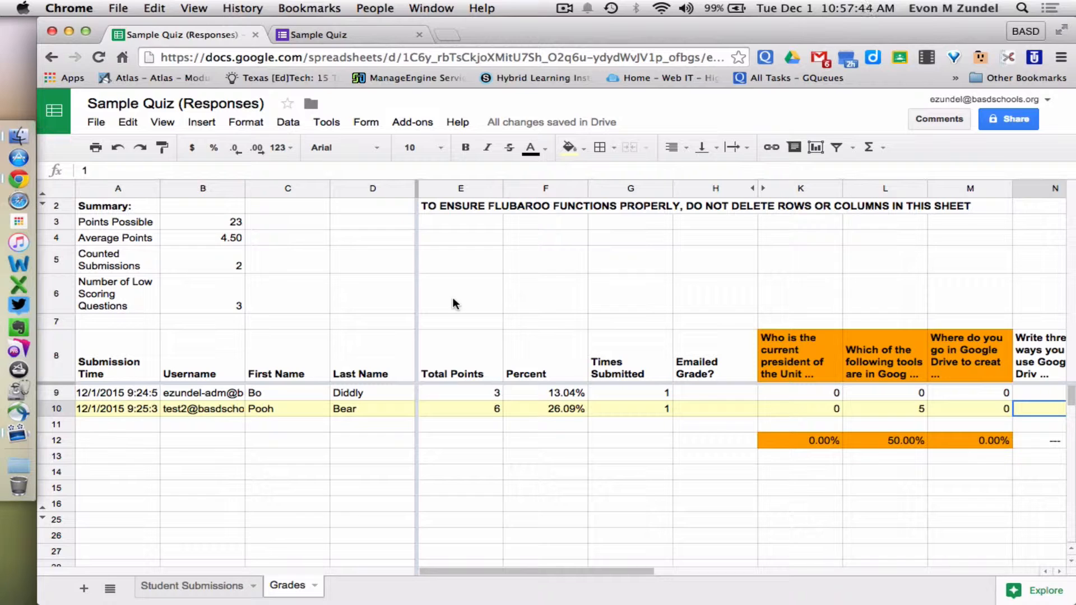
Turn on Flubaroo's student feedback column and enter "Please see me to set up extra help." for the first student.
{"action": "left_click", "coordinate": [401, 126]}
{"action": "mouse_move", "coordinate": [443, 211]}
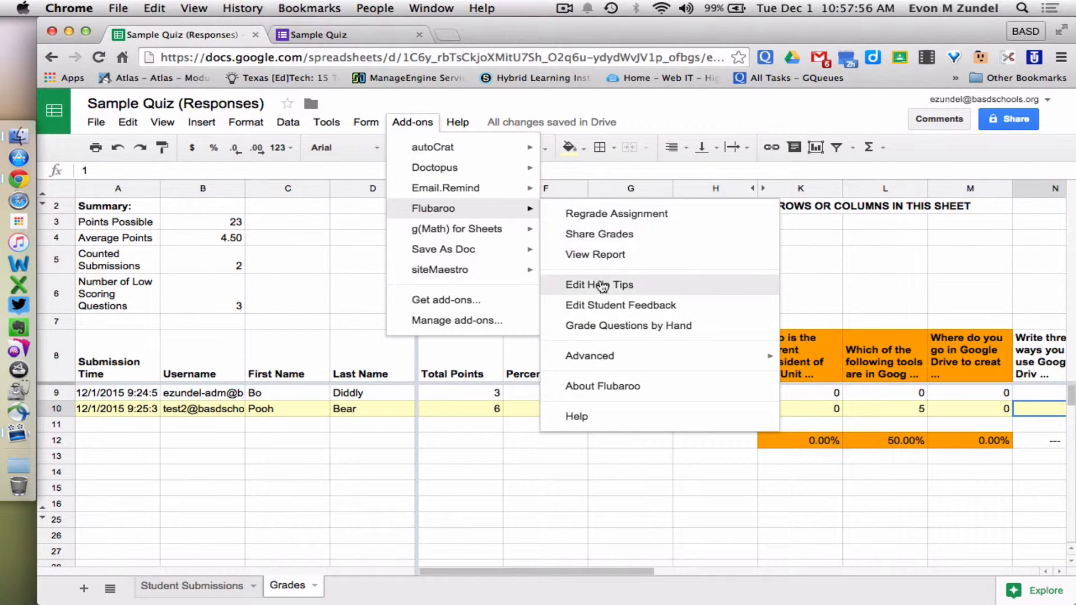
{"action": "left_click", "coordinate": [611, 305]}
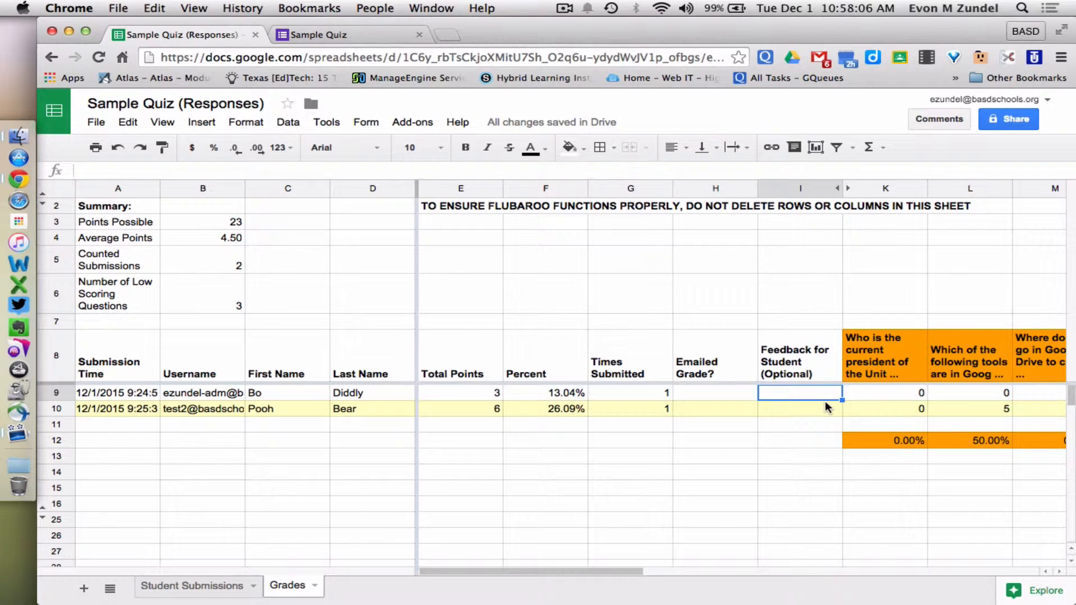
{"action": "type", "text": "Please "}
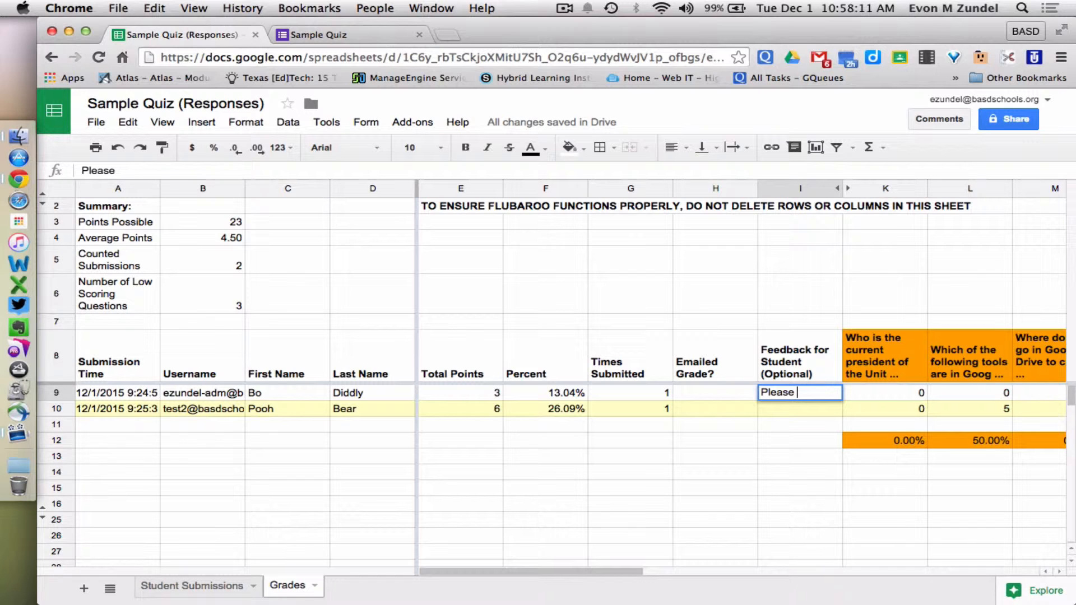
{"action": "type", "text": "see me to set u"}
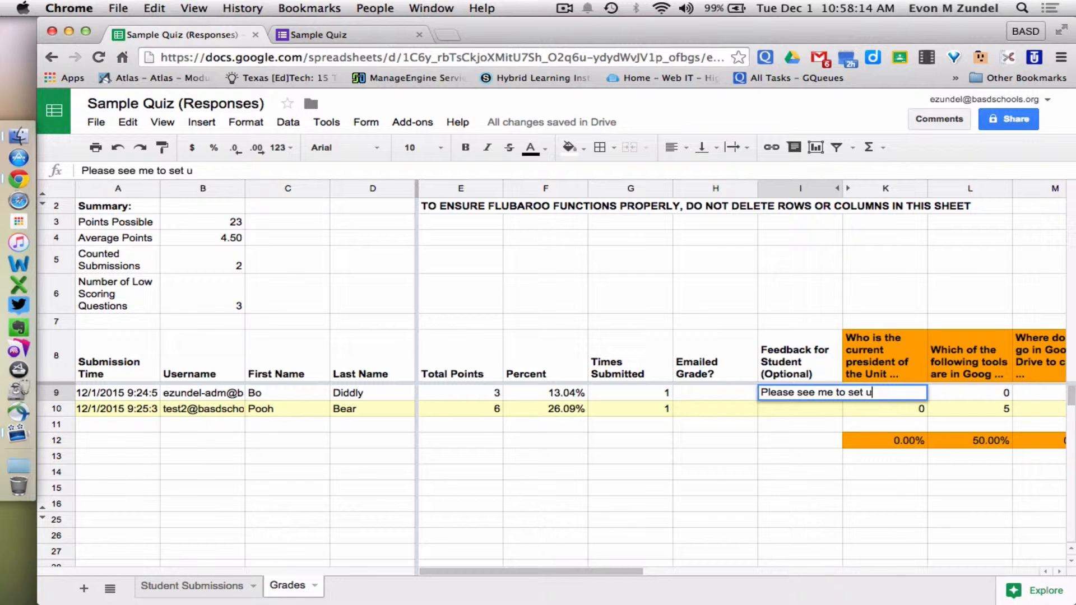
{"action": "type", "text": "p extra help."}
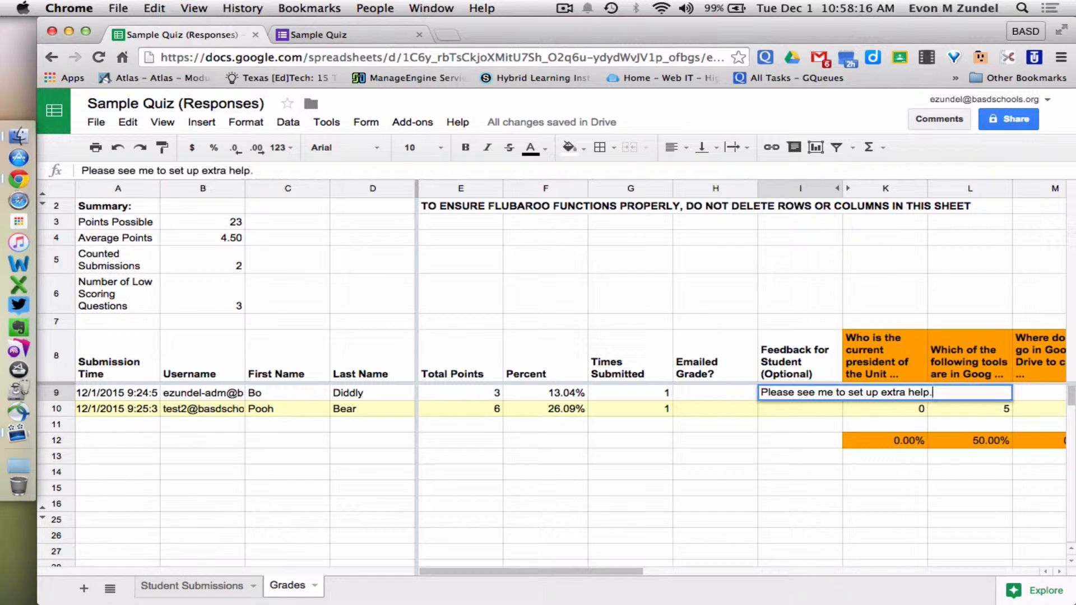
{"action": "left_click", "coordinate": [803, 412]}
Copy the first student's feedback into the second student's feedback cell.
{"action": "left_click", "coordinate": [805, 394]}
{"action": "key", "text": "super+c"}
{"action": "left_click", "coordinate": [805, 412]}
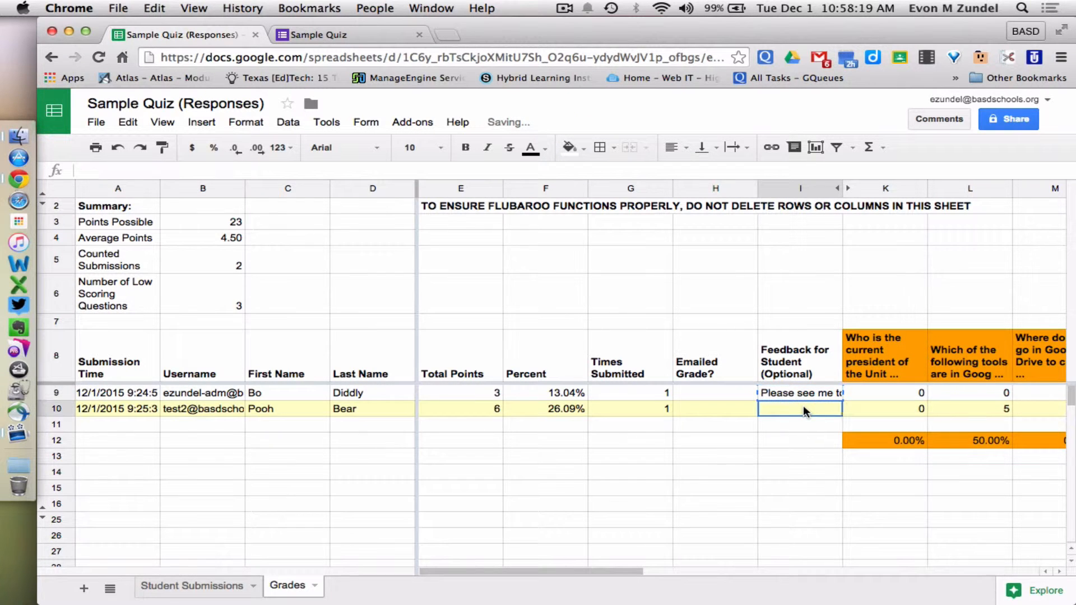
{"action": "key", "text": "super+v"}
{"action": "left_click", "coordinate": [802, 441]}
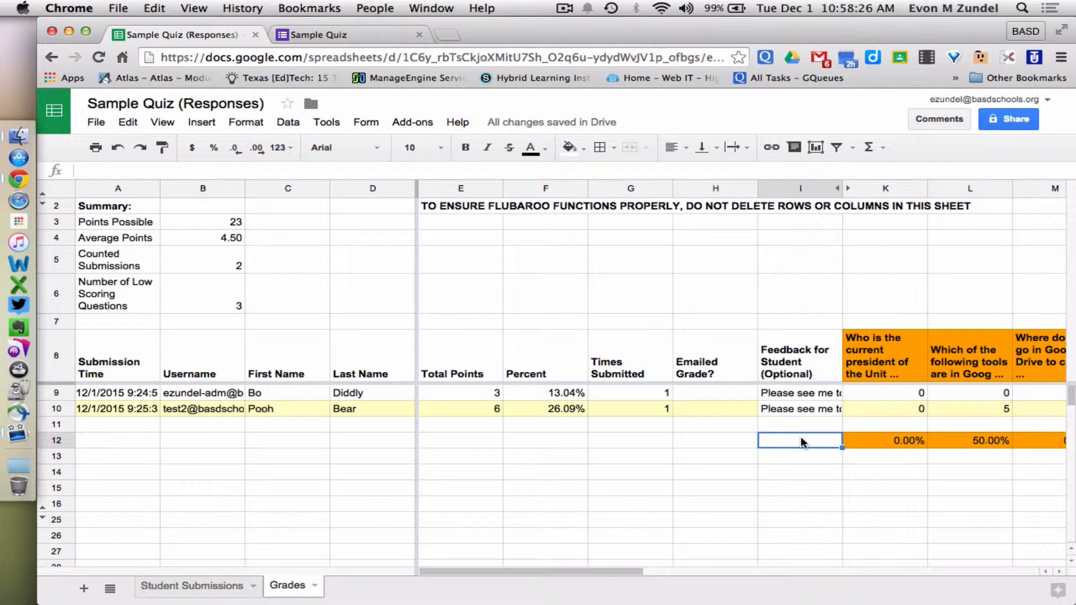
Open Flubaroo's Share Grades, keeping Username as the email address question and "Share via both email and Drive" as the sharing method.
{"action": "left_click", "coordinate": [405, 128]}
{"action": "mouse_move", "coordinate": [424, 212]}
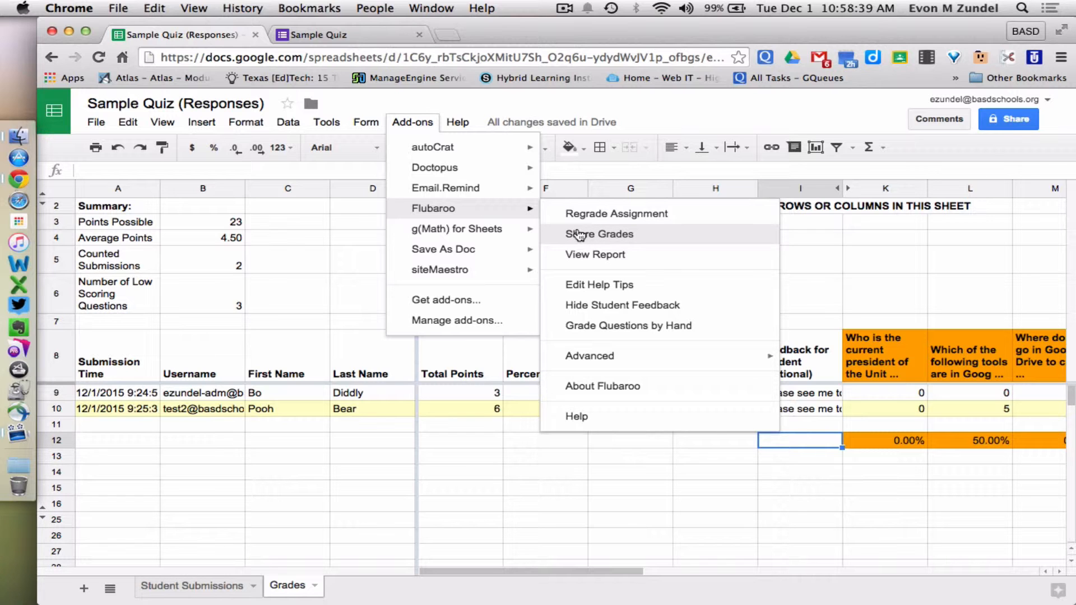
{"action": "left_click", "coordinate": [579, 235]}
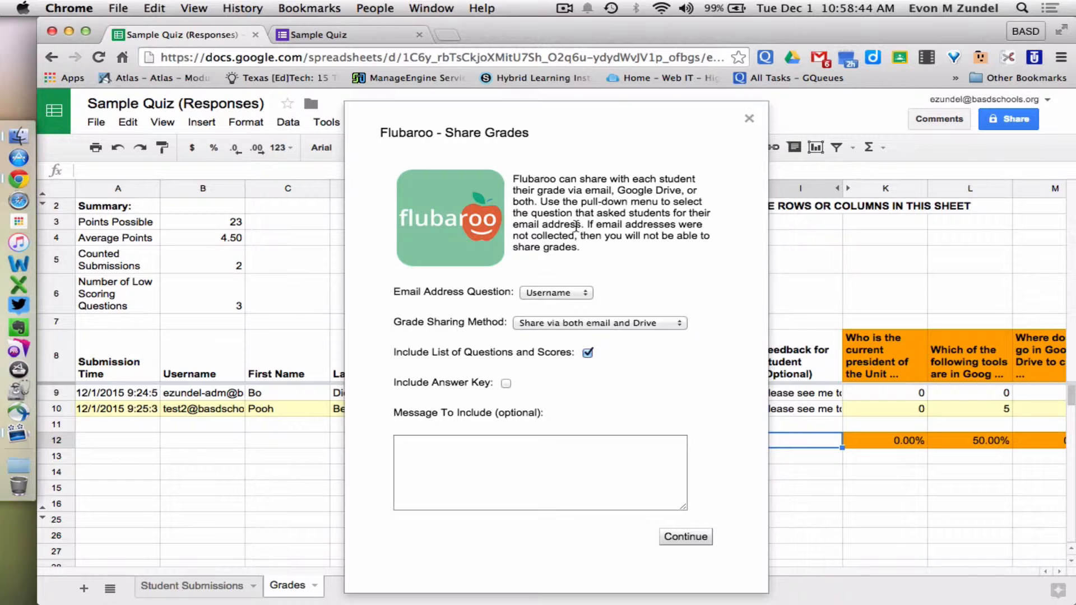
{"action": "left_click", "coordinate": [558, 294]}
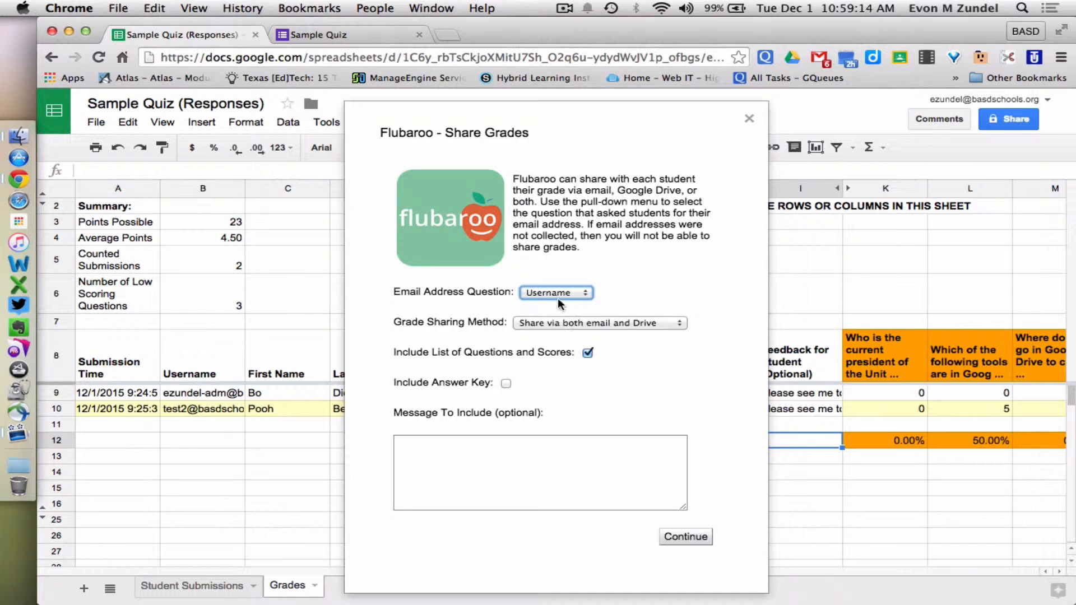
{"action": "left_click", "coordinate": [557, 296]}
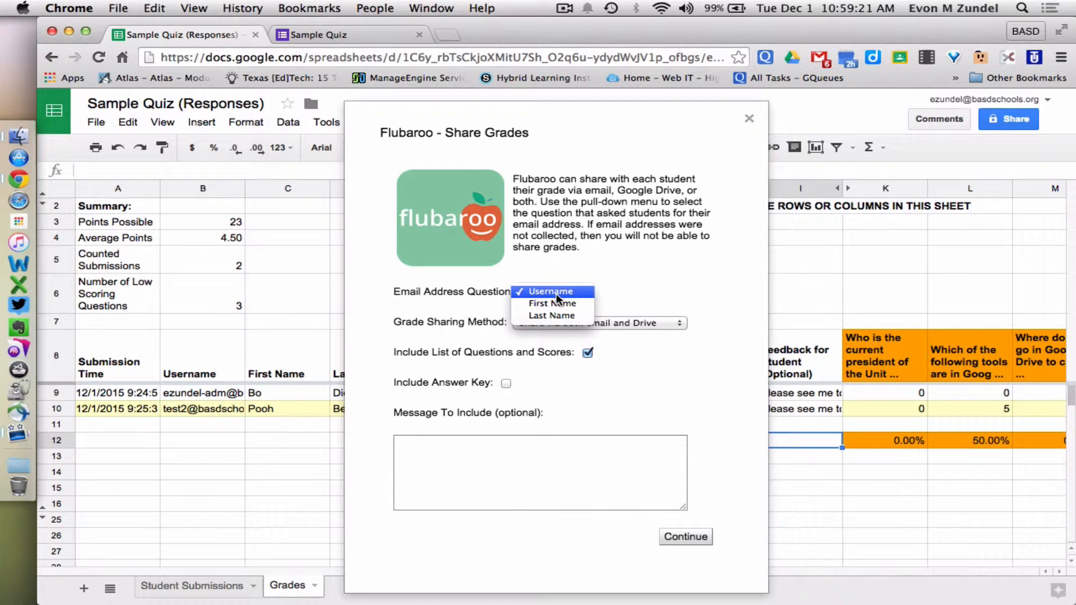
{"action": "left_click", "coordinate": [556, 293]}
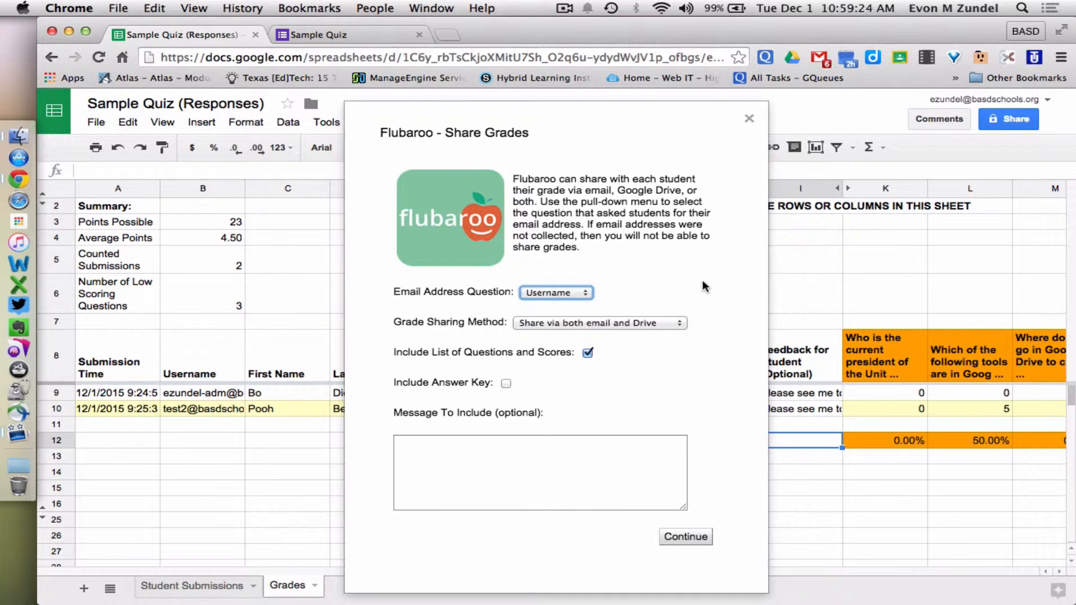
{"action": "left_click", "coordinate": [665, 323]}
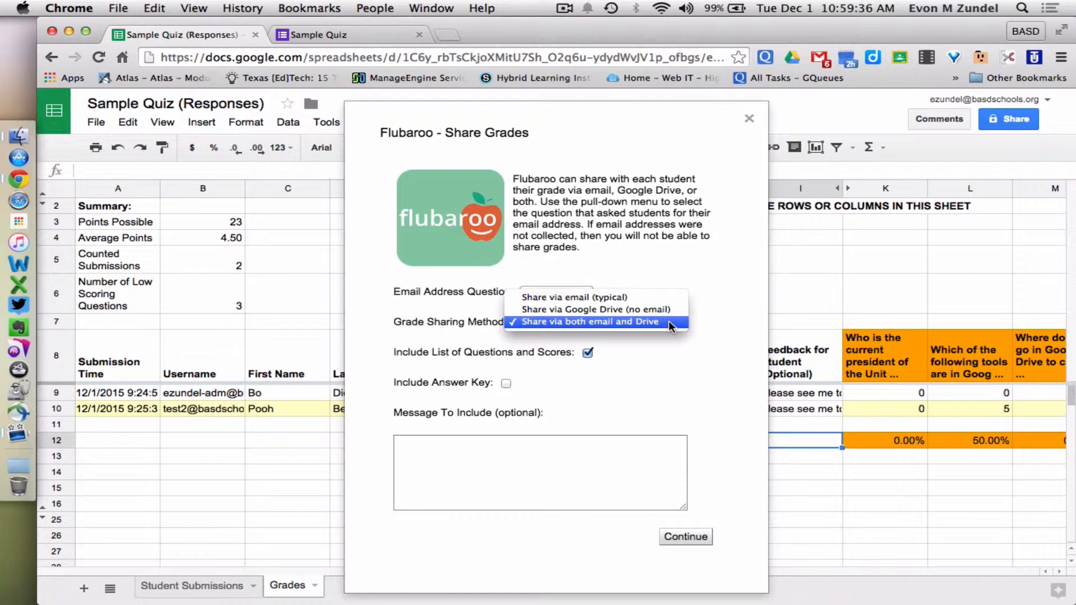
{"action": "left_click", "coordinate": [670, 324]}
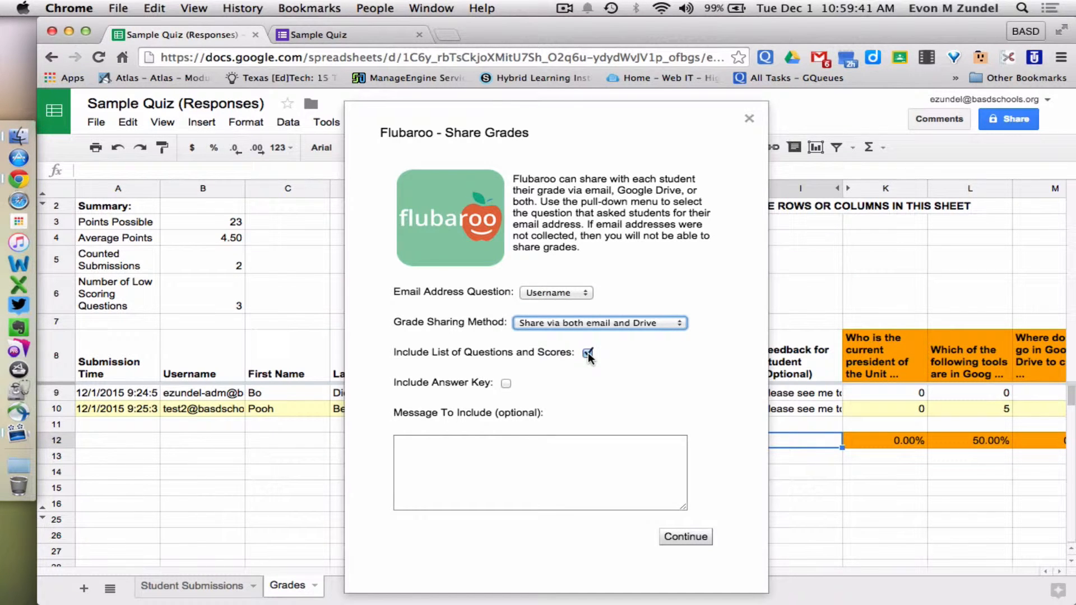
Include the answer key, leave the optional message empty and share the grades with the students.
{"action": "left_click", "coordinate": [506, 383]}
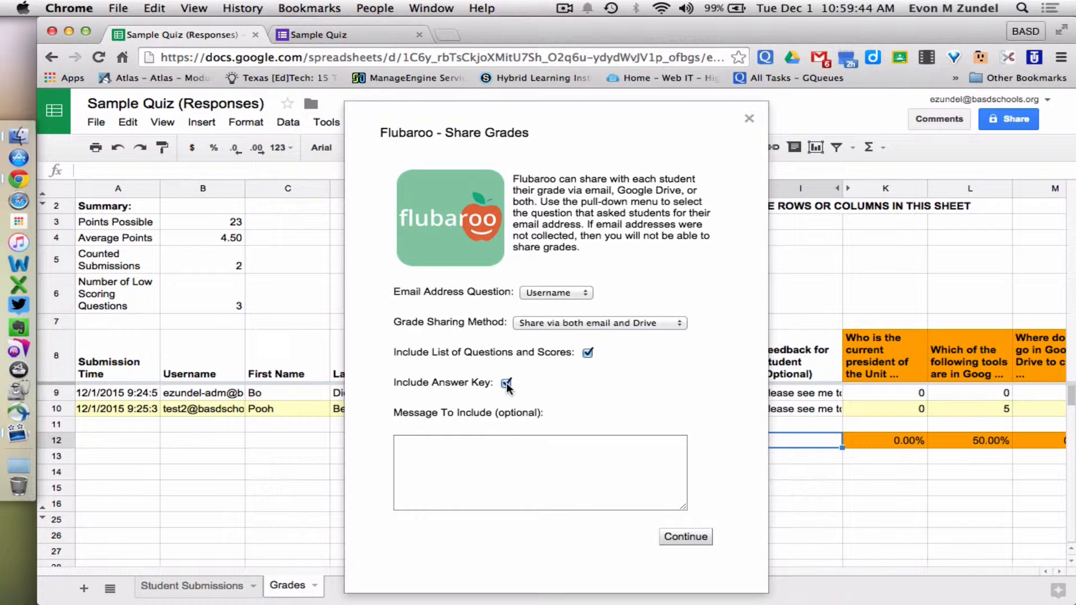
{"action": "left_click", "coordinate": [496, 483]}
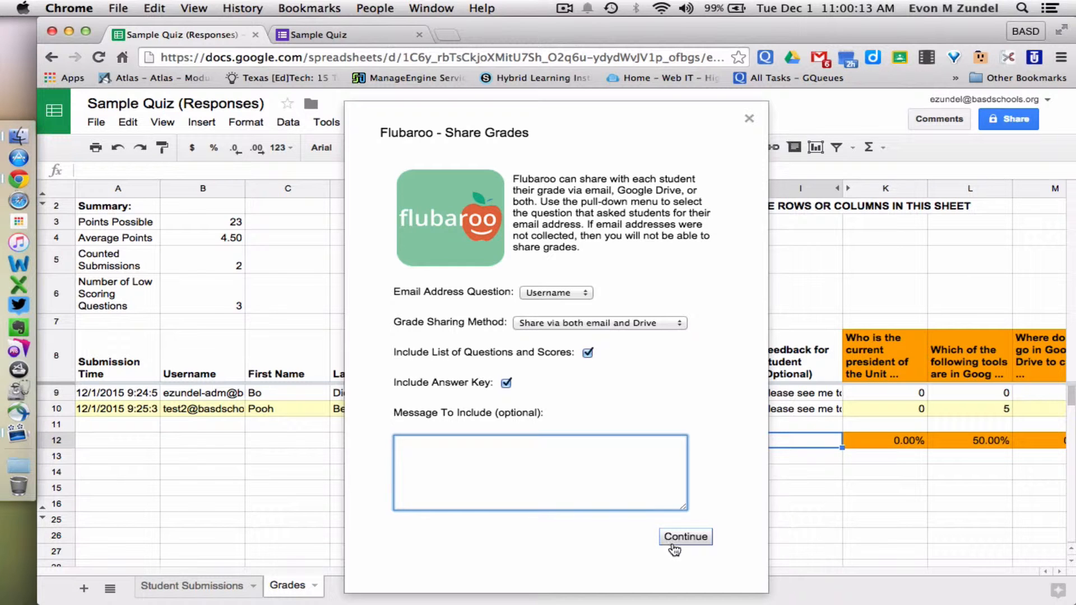
{"action": "left_click", "coordinate": [673, 543]}
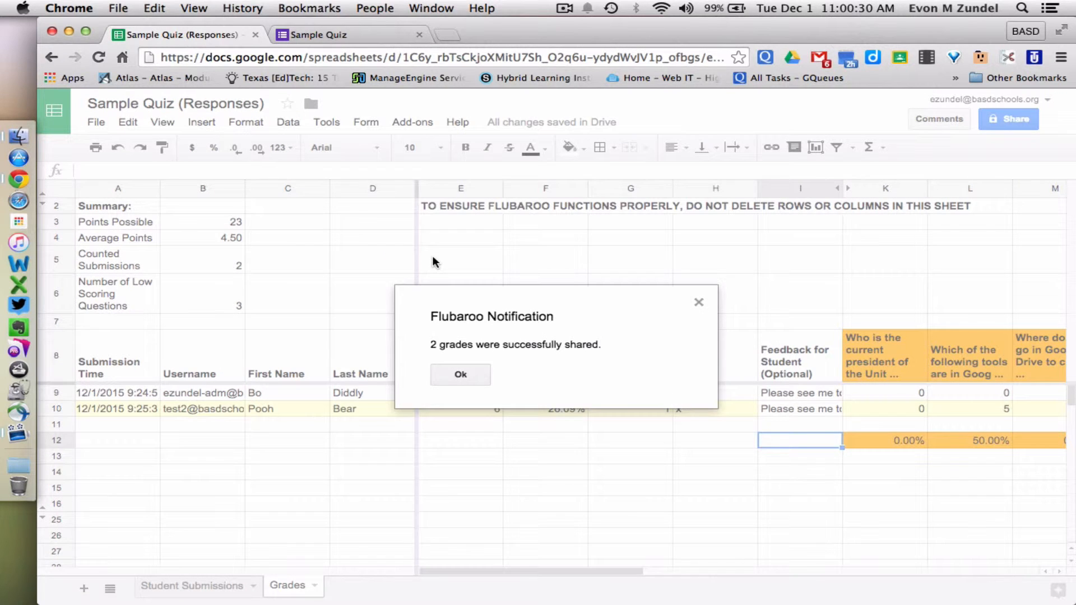
{"action": "left_click", "coordinate": [478, 380]}
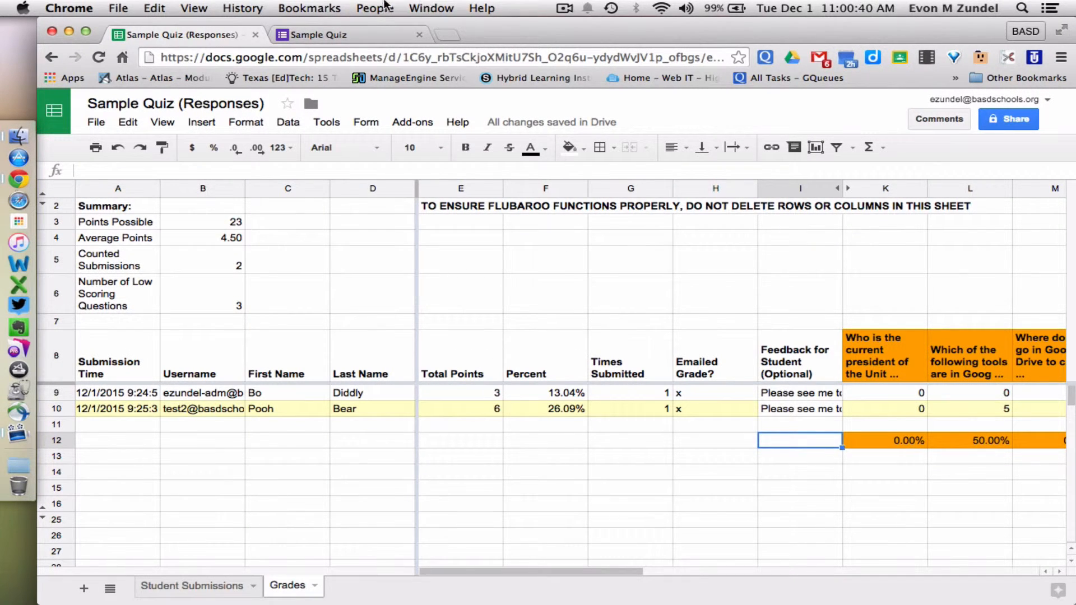
Switch Chrome to the Test2 User profile and view the files shared with that account in Google Drive as a list.
{"action": "left_click", "coordinate": [387, 7]}
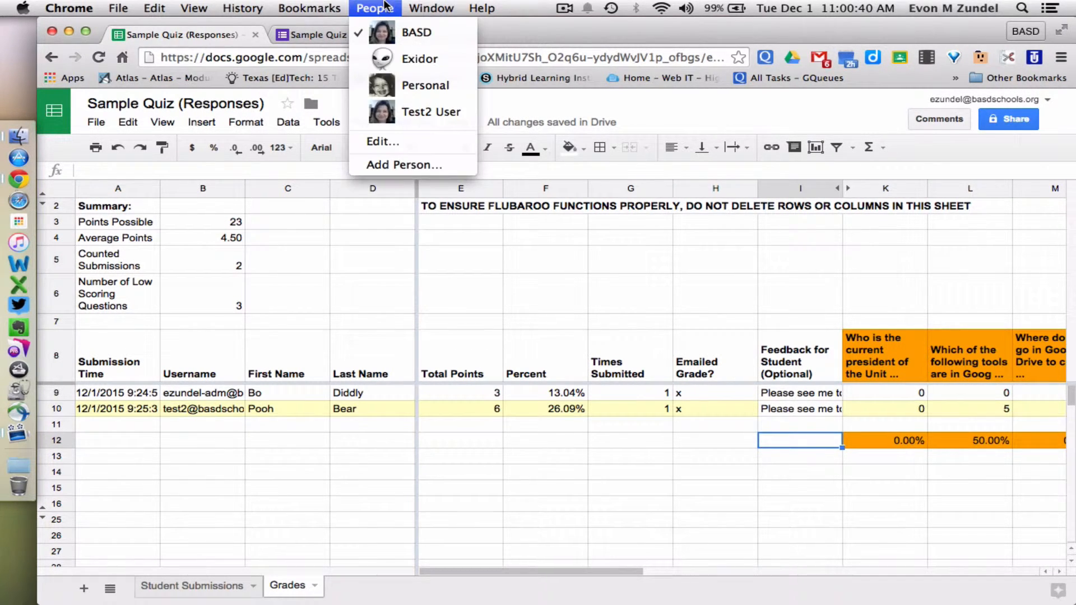
{"action": "left_click", "coordinate": [417, 113]}
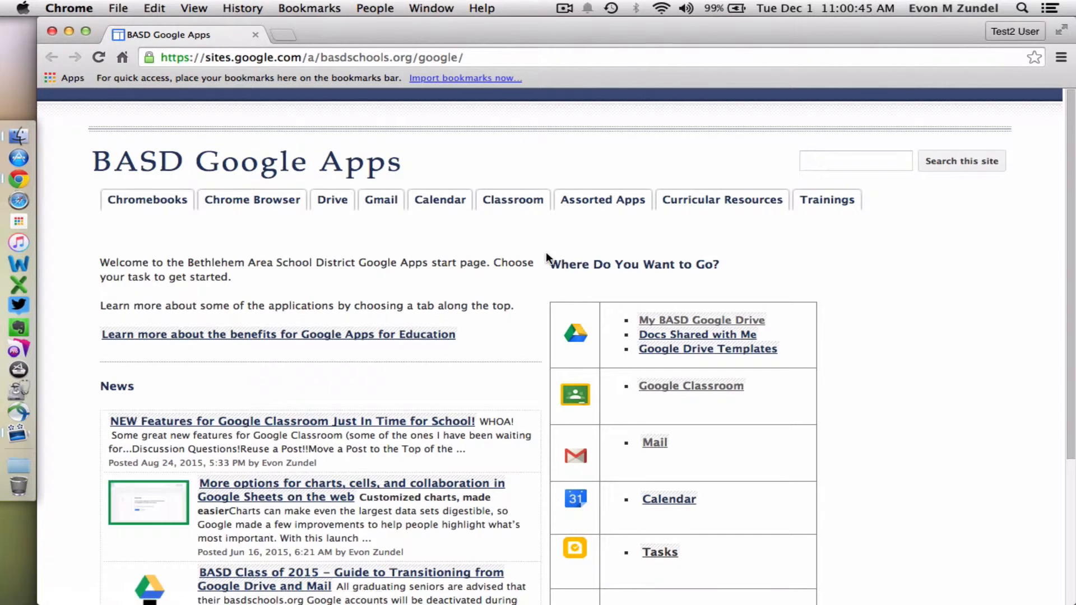
{"action": "left_click", "coordinate": [650, 316]}
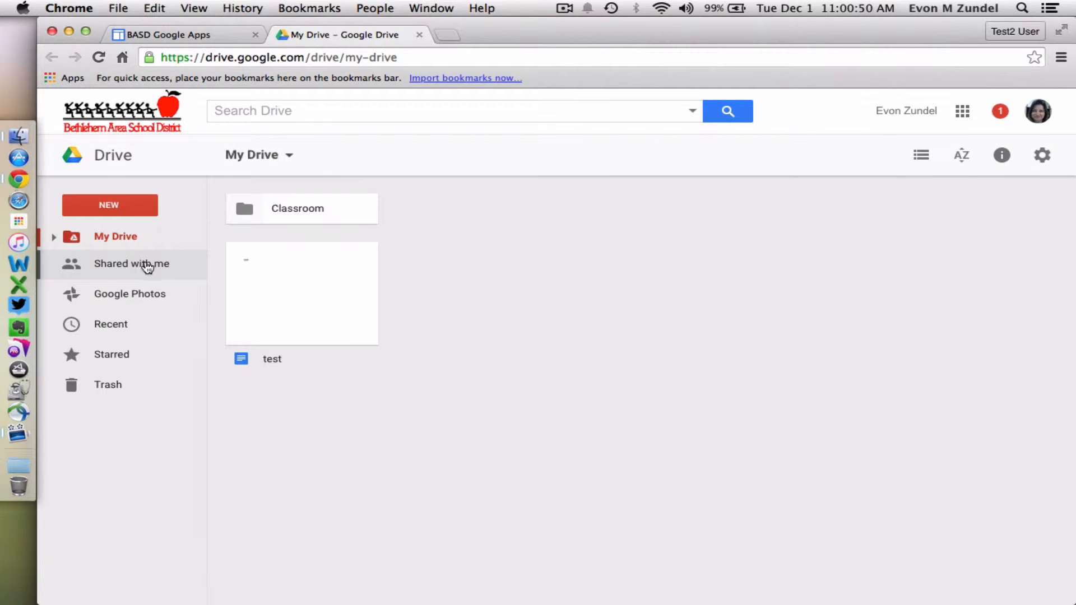
{"action": "left_click", "coordinate": [145, 262]}
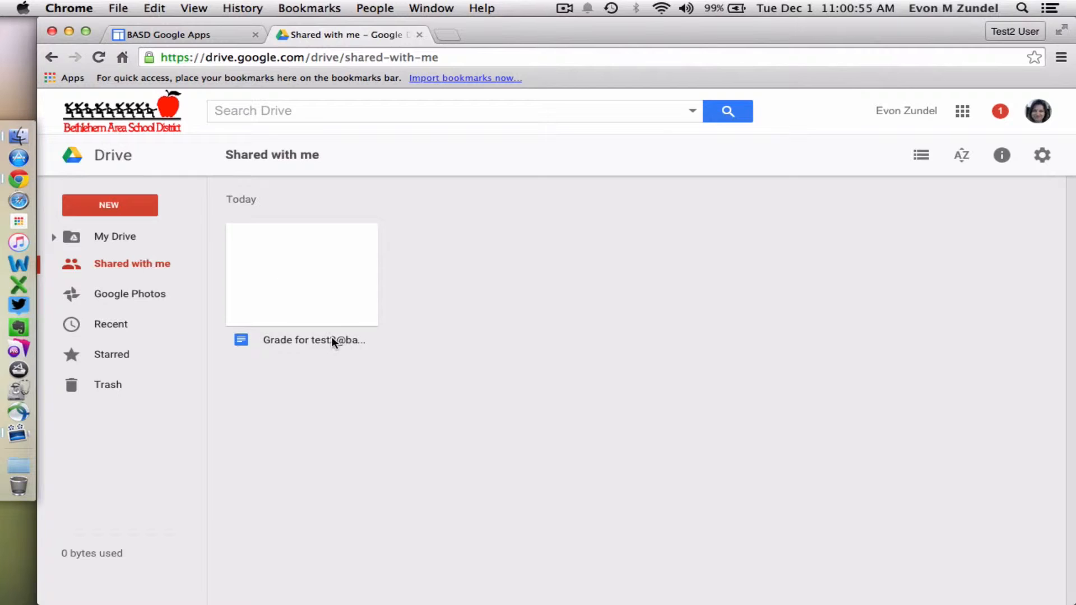
{"action": "left_click", "coordinate": [920, 157]}
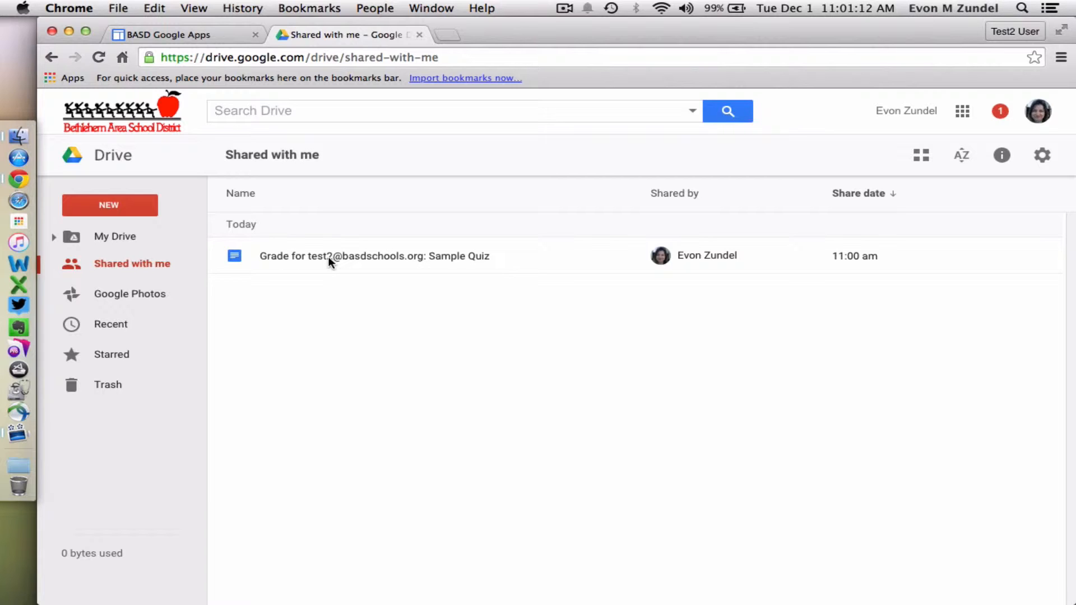
Open the student's shared Sample Quiz grade document and check which editing modes are available.
{"action": "double_click", "coordinate": [455, 257]}
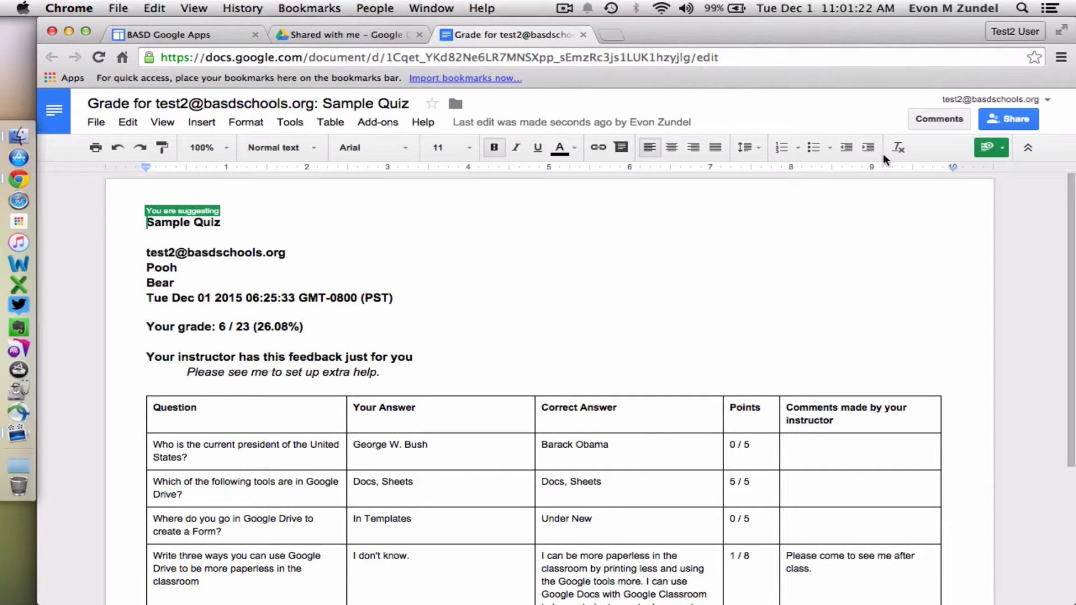
{"action": "left_click", "coordinate": [996, 144]}
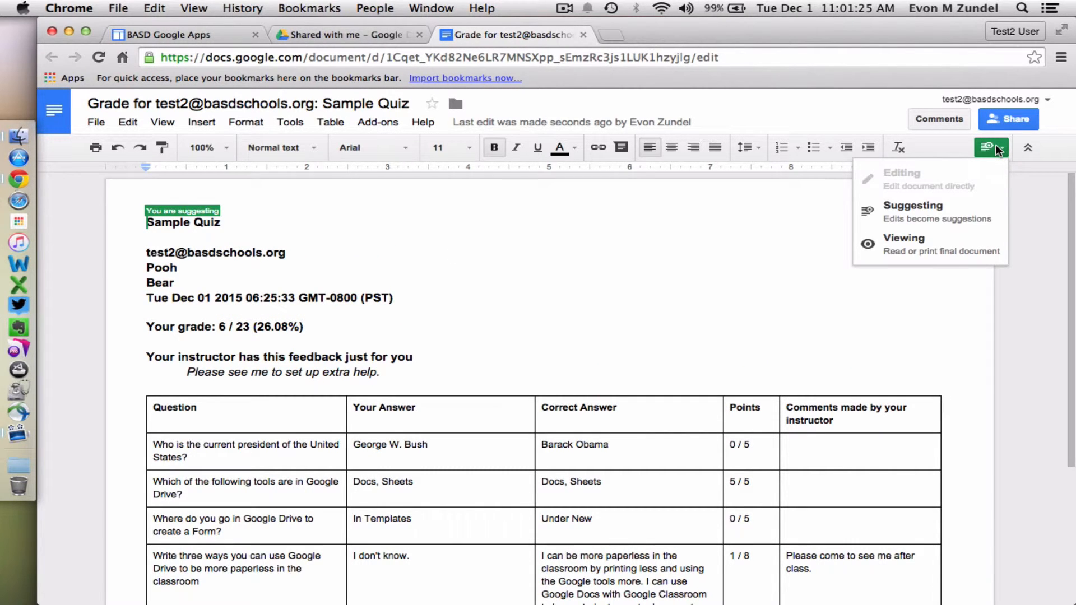
{"action": "left_click", "coordinate": [995, 144]}
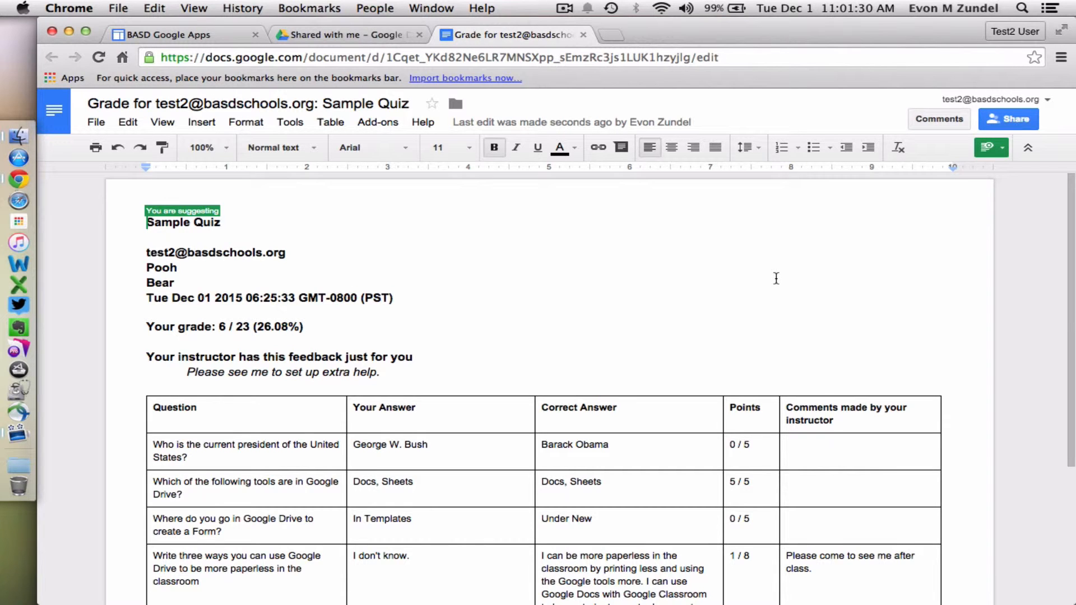
Review the student's grade document, including the overall feedback, the answers compared with the correct answers, the points and the instructor's comments.
{"action": "scroll", "coordinate": [776, 279], "scroll_direction": "down", "scroll_amount": 5}
{"action": "scroll", "coordinate": [796, 270], "scroll_direction": "up", "scroll_amount": 3}
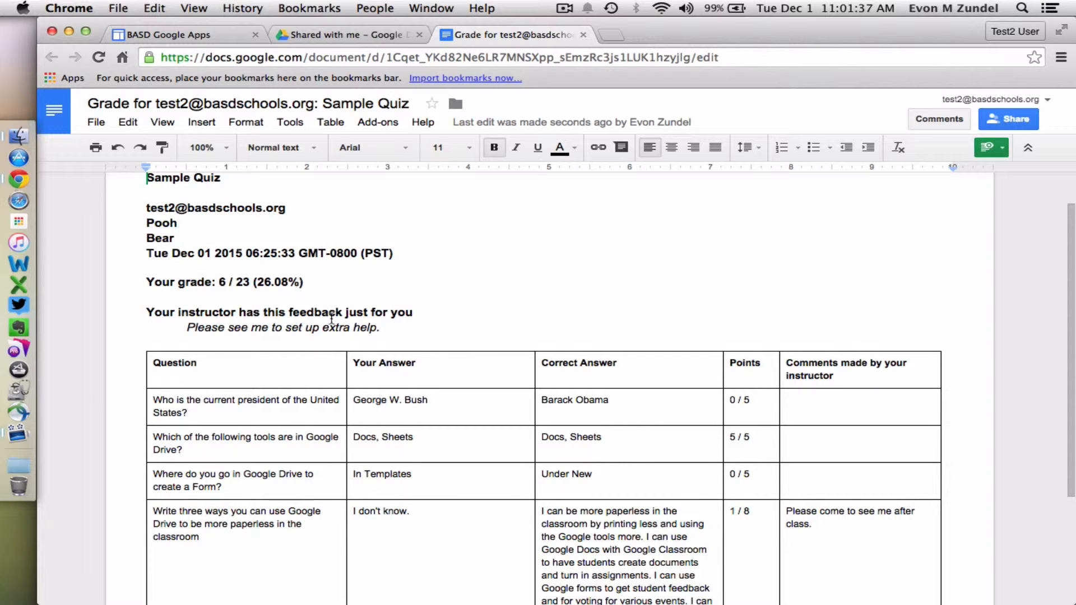
{"action": "scroll", "coordinate": [332, 320], "scroll_direction": "down", "scroll_amount": 4}
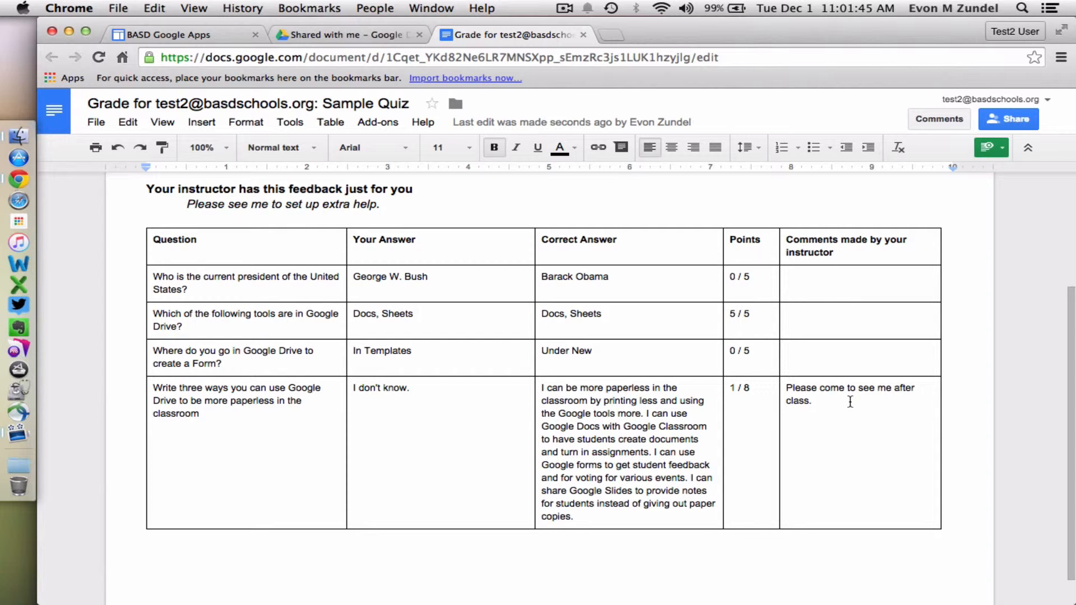
{"action": "scroll", "coordinate": [852, 401], "scroll_direction": "down", "scroll_amount": 1}
{"action": "scroll", "coordinate": [850, 402], "scroll_direction": "up", "scroll_amount": 4}
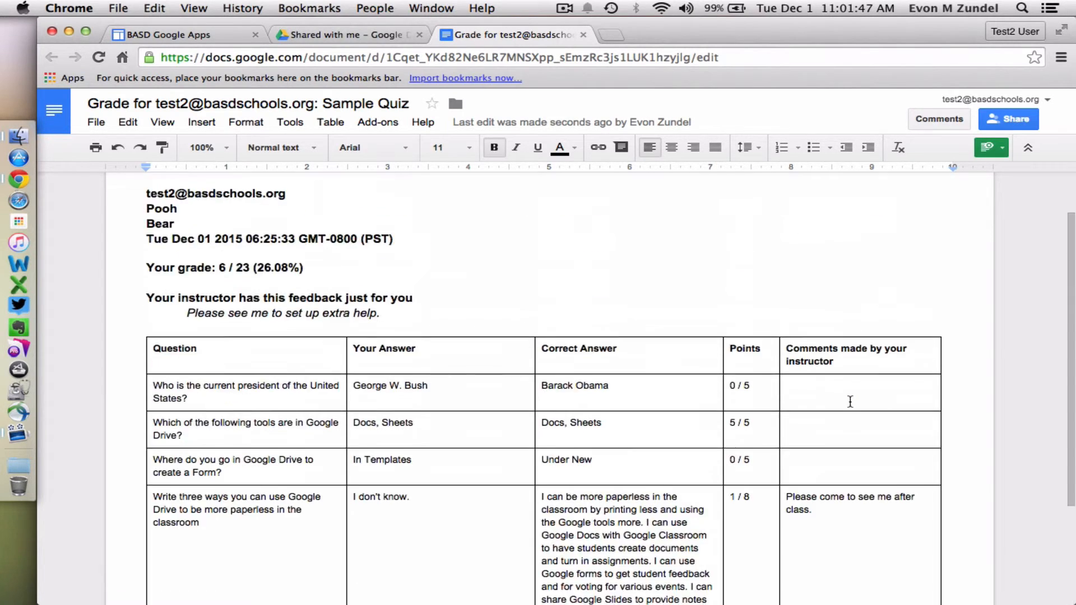
{"action": "scroll", "coordinate": [850, 403], "scroll_direction": "down", "scroll_amount": 2}
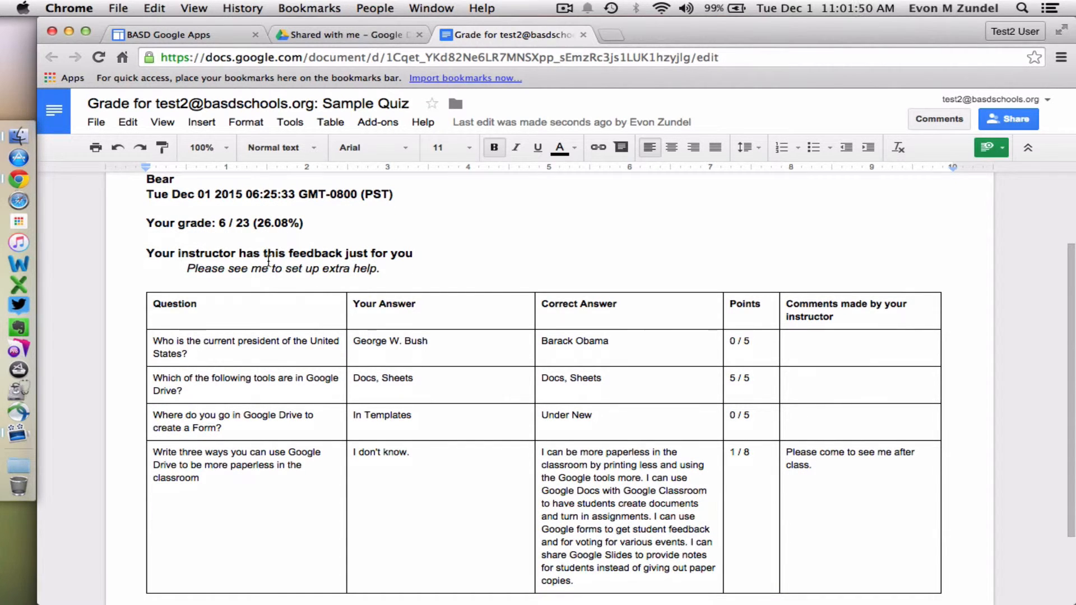
{"action": "scroll", "coordinate": [415, 274], "scroll_direction": "down", "scroll_amount": 2}
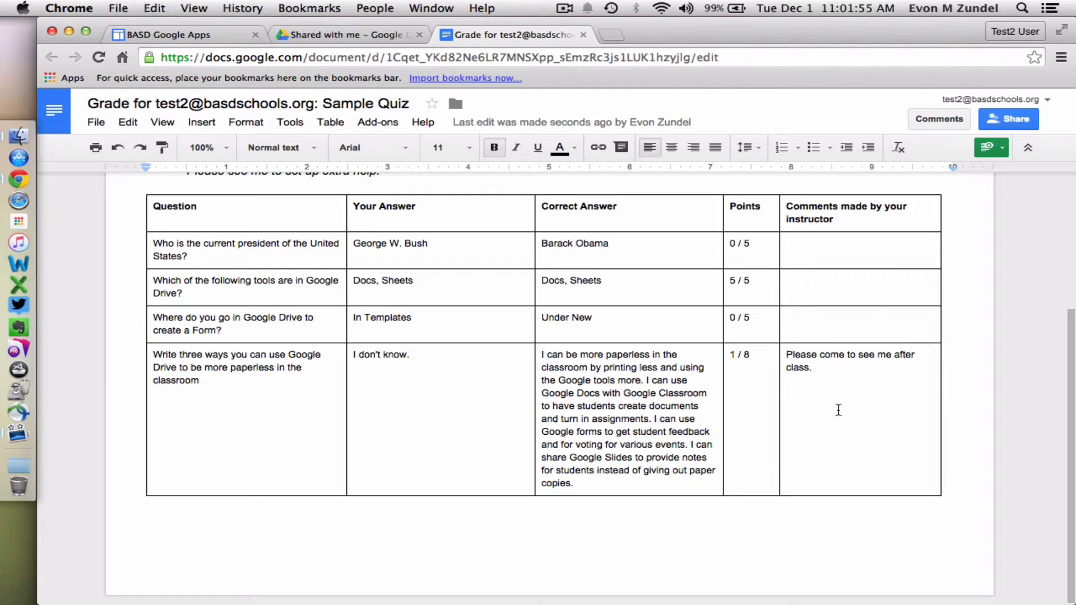
{"action": "scroll", "coordinate": [855, 376], "scroll_direction": "up", "scroll_amount": 4}
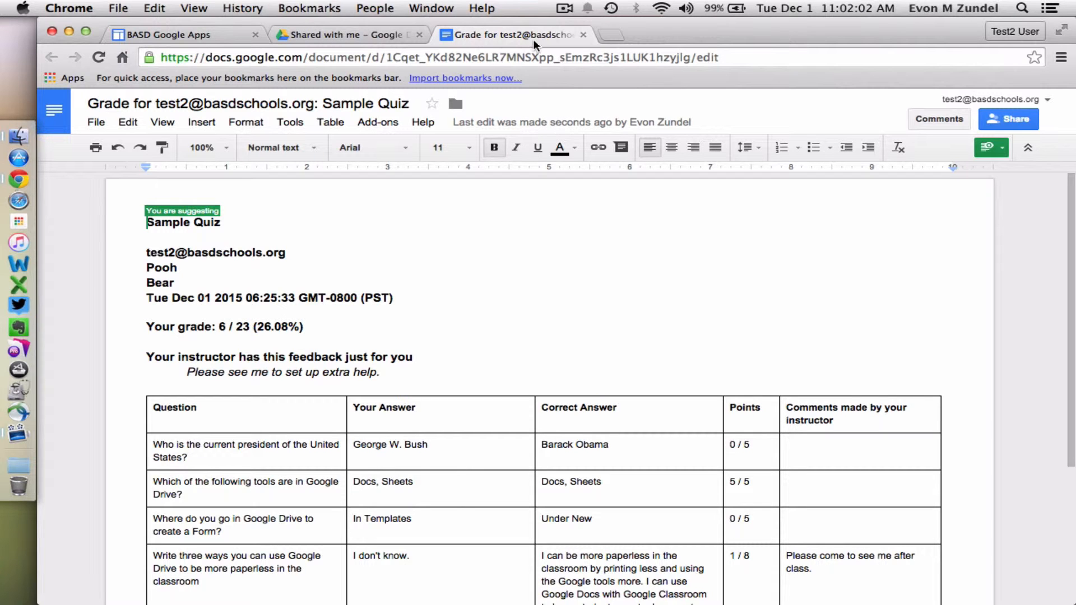
Return to the shared files in Google Drive, switch to the student's Gmail and open the Sample Quiz grade email.
{"action": "left_click", "coordinate": [325, 33]}
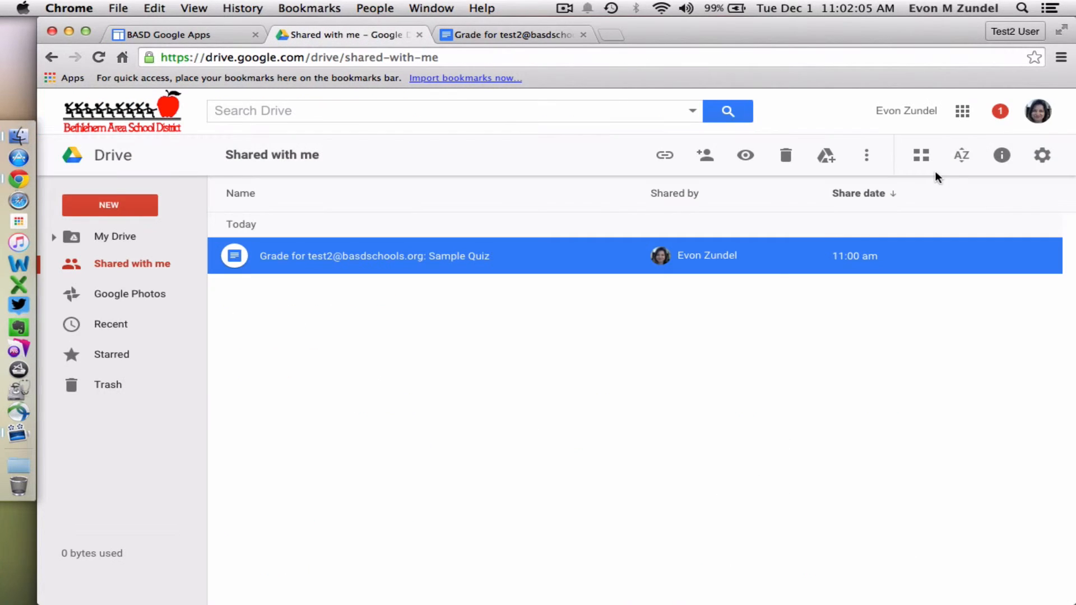
{"action": "left_click", "coordinate": [962, 111]}
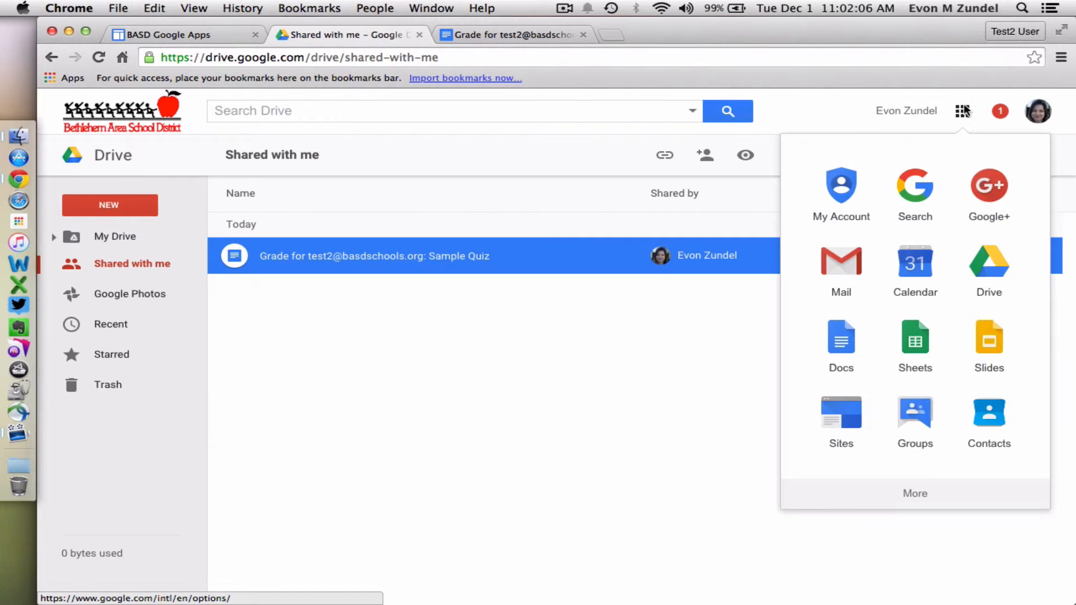
{"action": "left_click", "coordinate": [845, 252]}
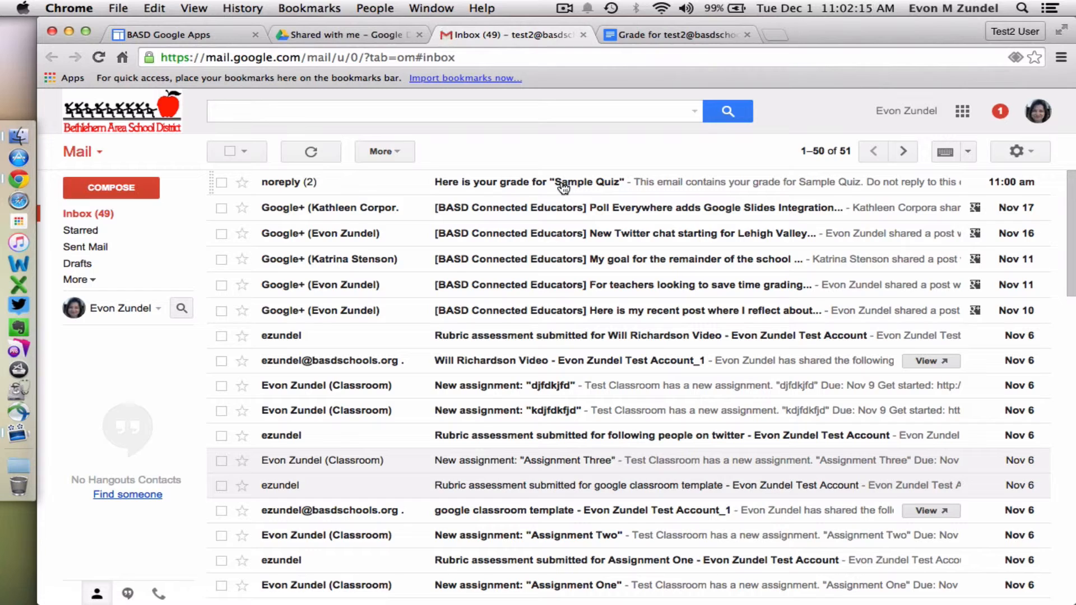
{"action": "left_click", "coordinate": [564, 185]}
Read through the grade email, examining the score, instructor feedback, Drive report link, result for each question and attached grade document.
{"action": "scroll", "coordinate": [560, 386], "scroll_direction": "down", "scroll_amount": 2}
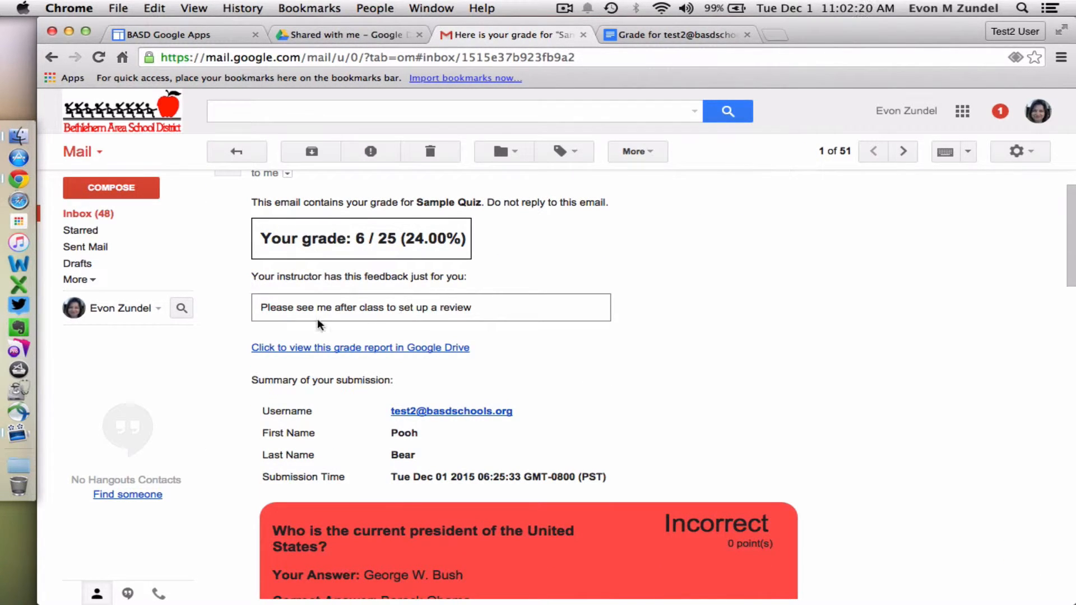
{"action": "scroll", "coordinate": [401, 330], "scroll_direction": "down", "scroll_amount": 1}
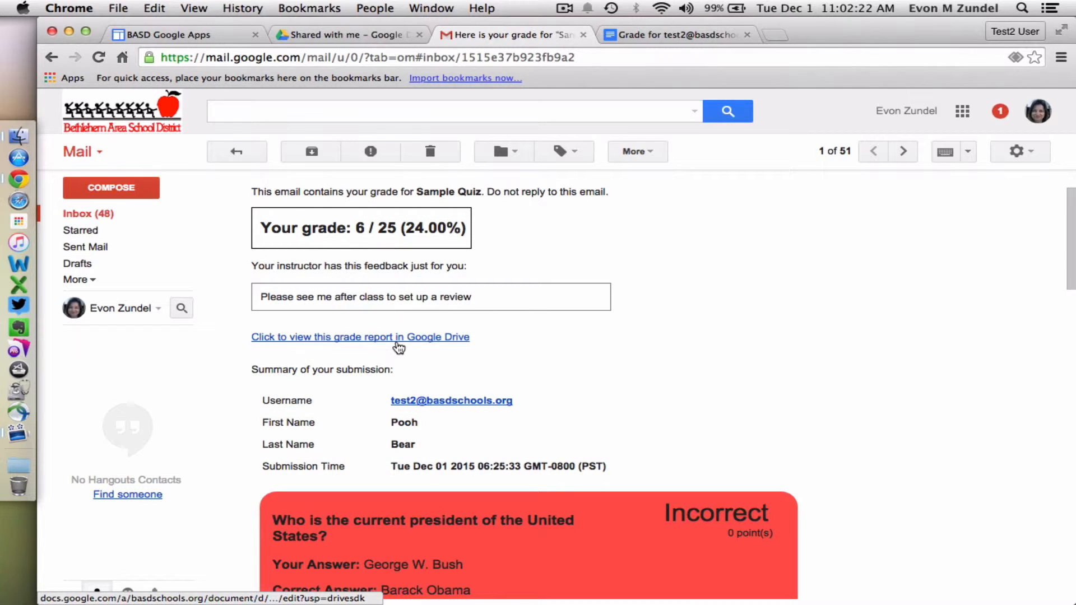
{"action": "scroll", "coordinate": [399, 348], "scroll_direction": "down", "scroll_amount": 4}
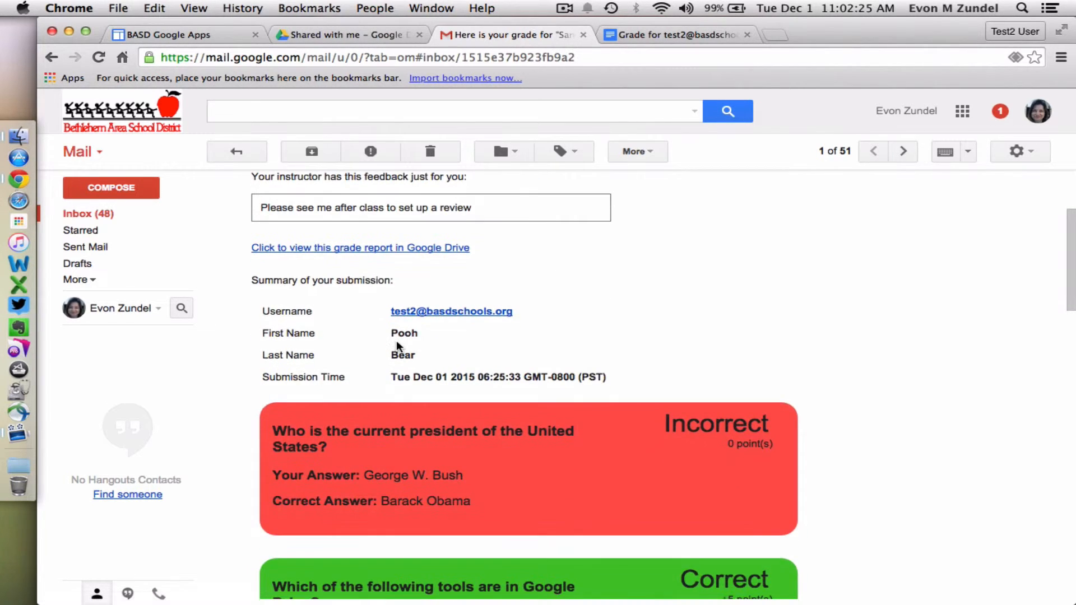
{"action": "scroll", "coordinate": [397, 342], "scroll_direction": "down", "scroll_amount": 3}
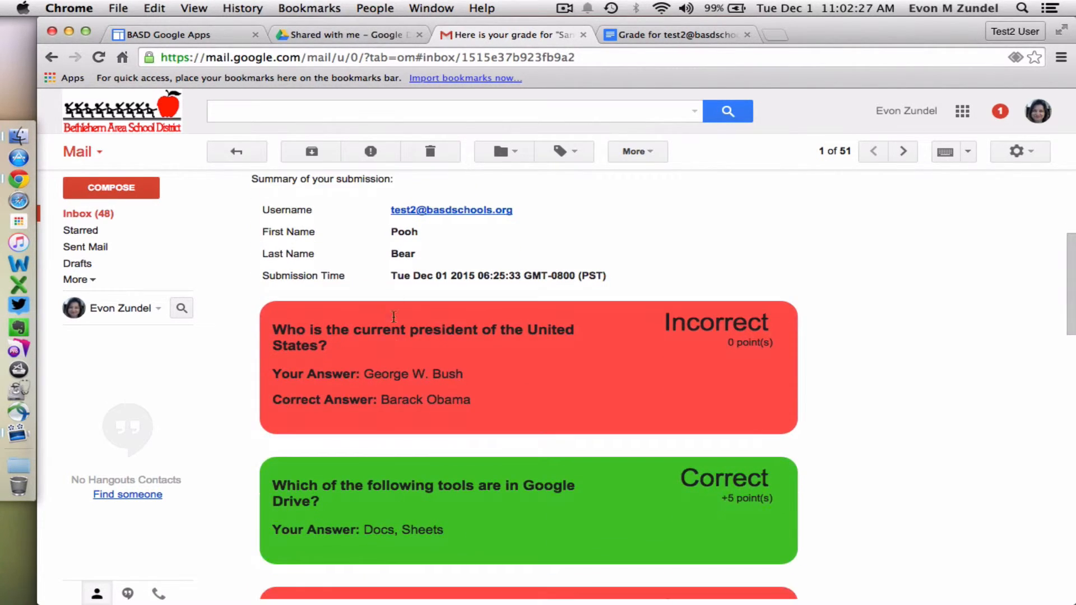
{"action": "scroll", "coordinate": [420, 223], "scroll_direction": "down", "scroll_amount": 3}
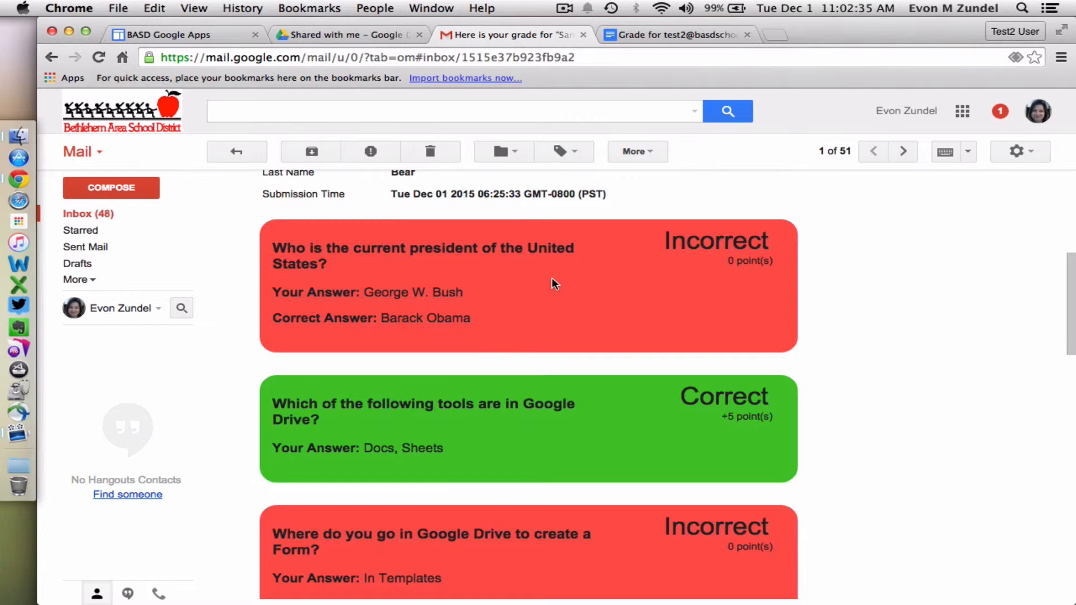
{"action": "scroll", "coordinate": [554, 284], "scroll_direction": "down", "scroll_amount": 3}
{"action": "scroll", "coordinate": [554, 284], "scroll_direction": "down", "scroll_amount": 2}
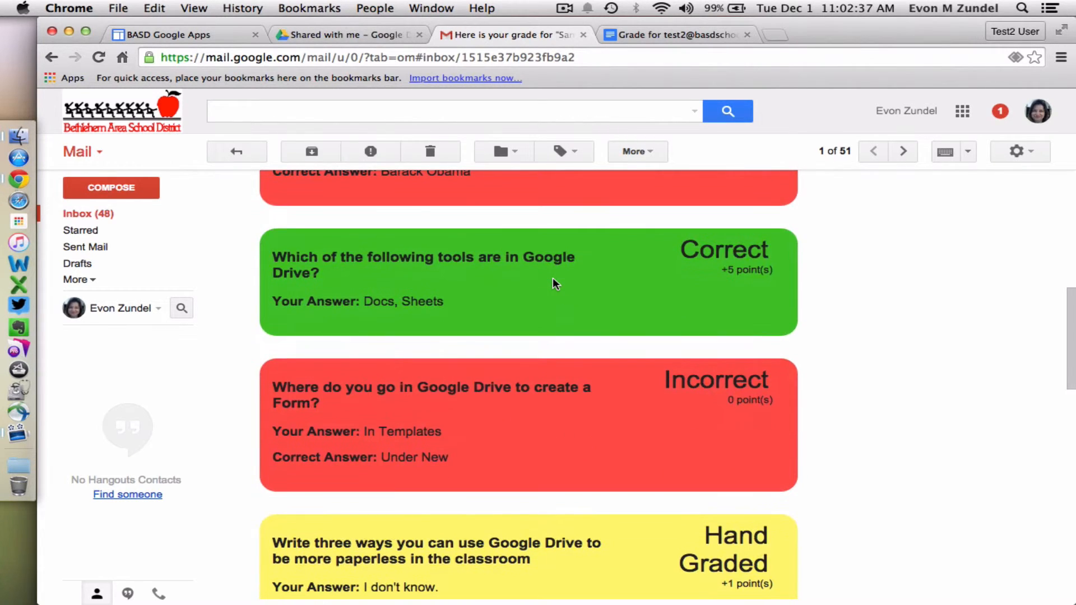
{"action": "scroll", "coordinate": [729, 337], "scroll_direction": "down", "scroll_amount": 3}
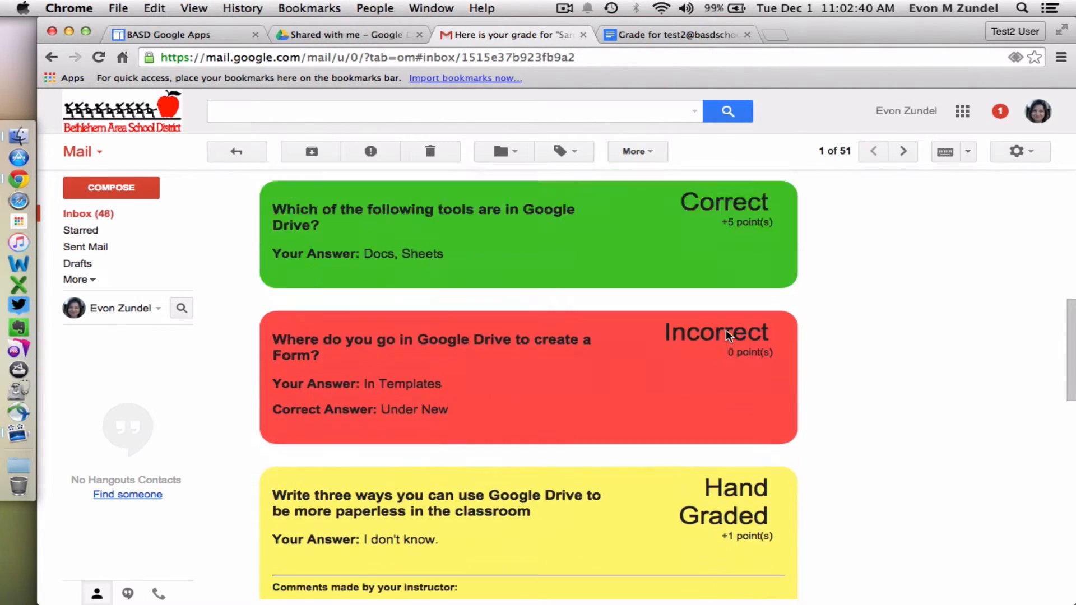
{"action": "scroll", "coordinate": [718, 411], "scroll_direction": "down", "scroll_amount": 5}
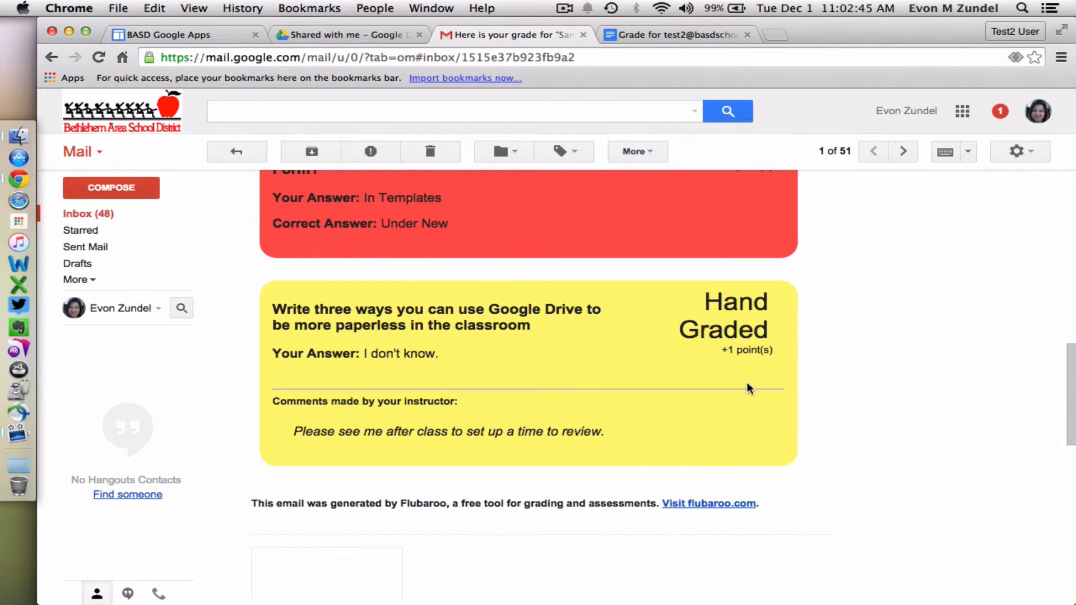
{"action": "scroll", "coordinate": [747, 388], "scroll_direction": "down", "scroll_amount": 4}
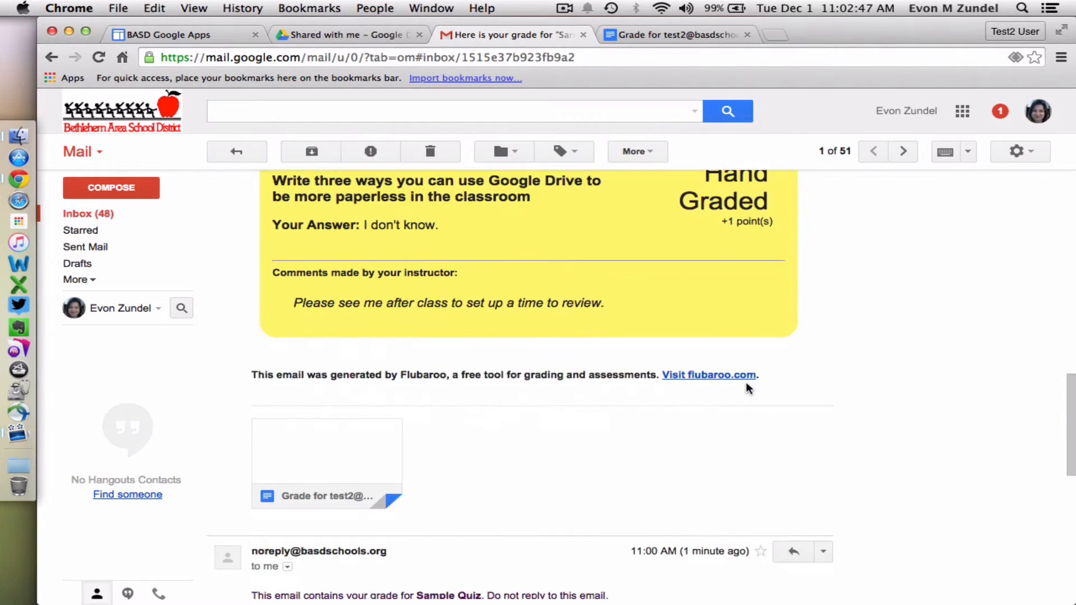
{"action": "scroll", "coordinate": [747, 388], "scroll_direction": "up", "scroll_amount": 15}
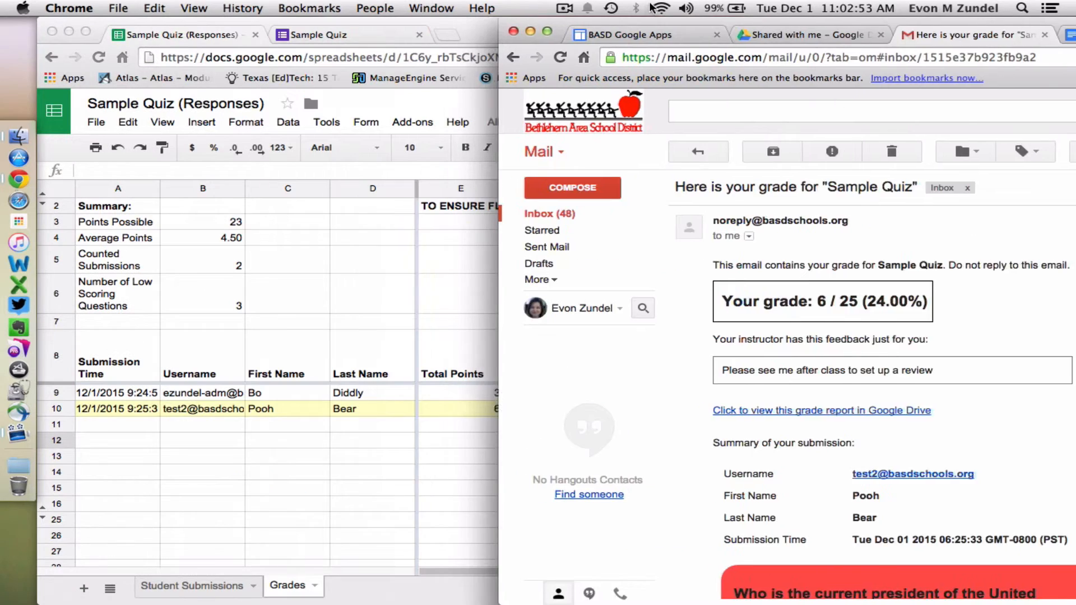
Move the student's mail window aside, return to the Sample Quiz (Responses) spreadsheet, and view and close Flubaroo's grading report.
{"action": "left_click_drag", "start_coordinate": [205, 37], "coordinate": [827, 56]}
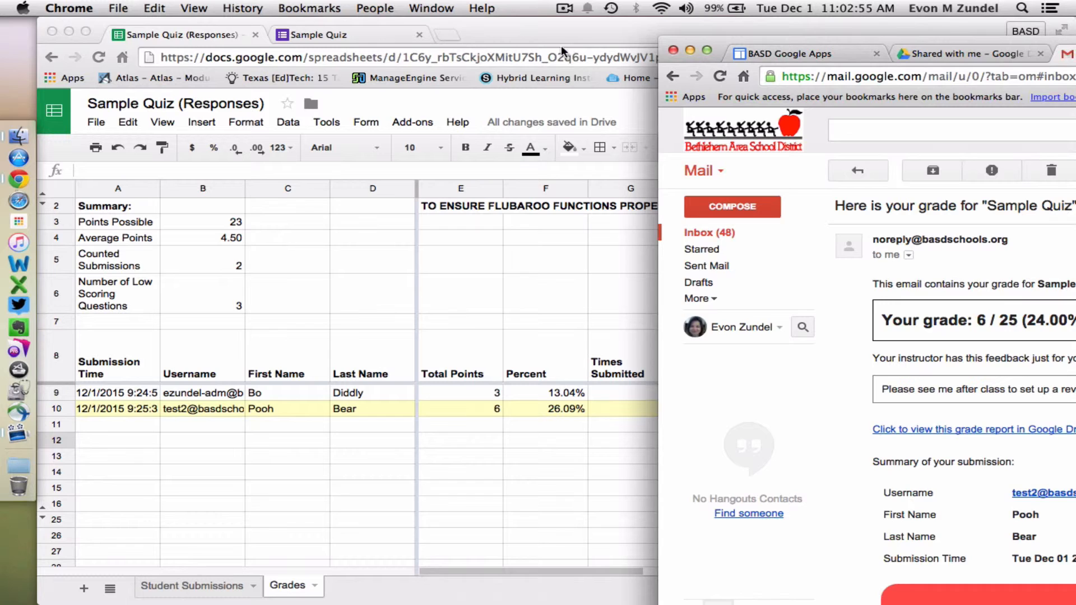
{"action": "left_click", "coordinate": [521, 26]}
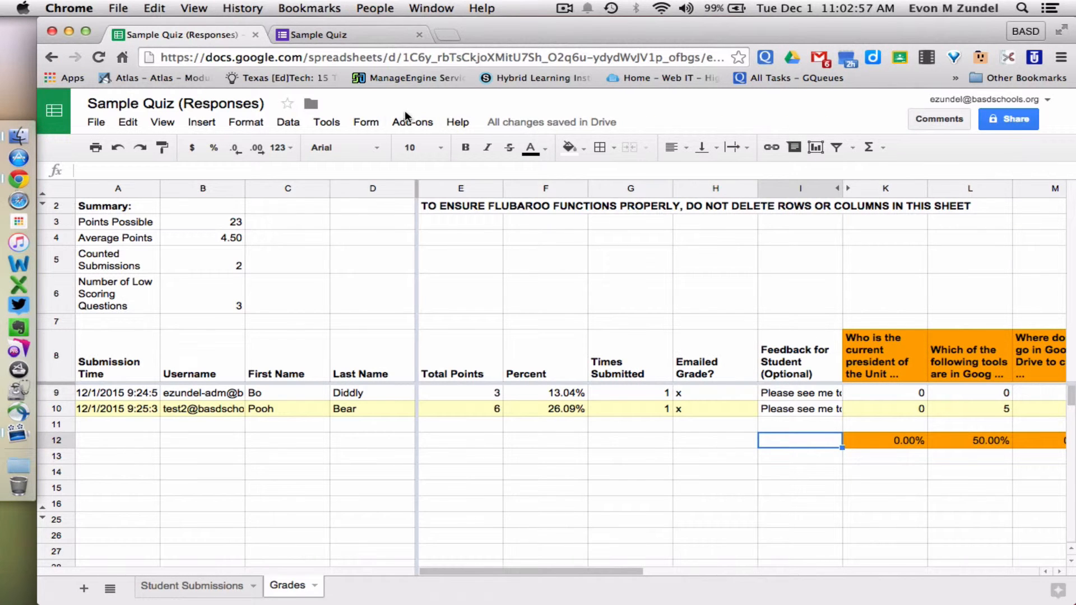
{"action": "left_click", "coordinate": [414, 122]}
{"action": "mouse_move", "coordinate": [453, 208]}
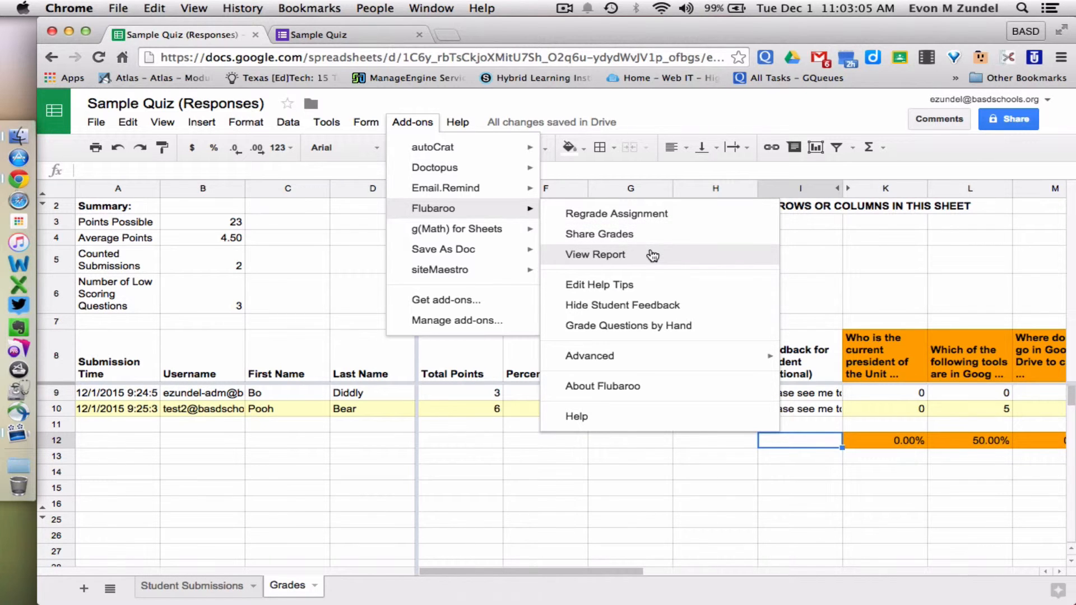
{"action": "left_click", "coordinate": [653, 256]}
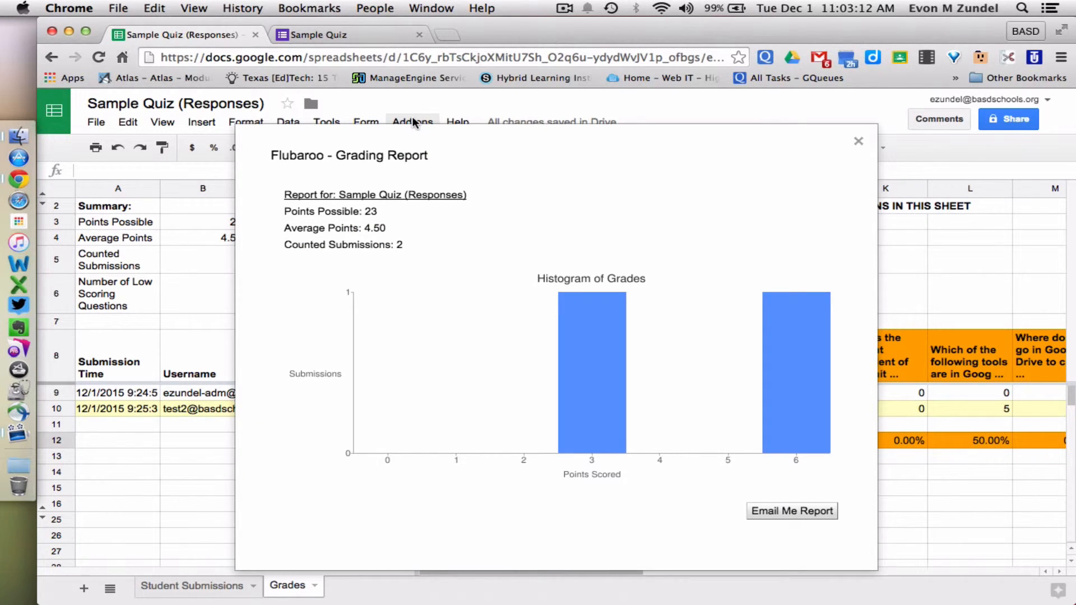
{"action": "left_click", "coordinate": [858, 142]}
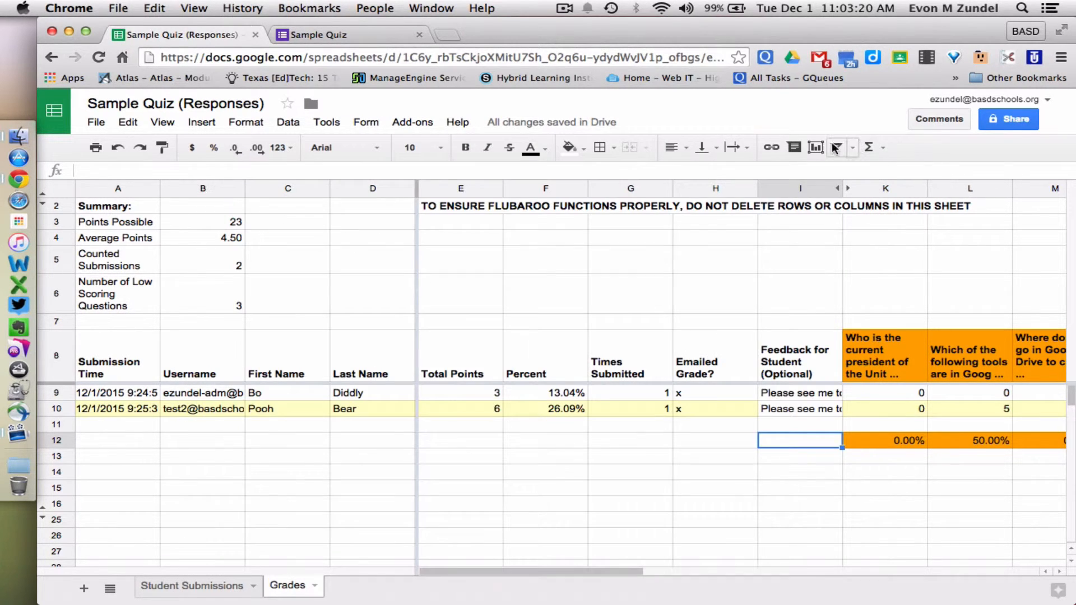
Check Flubaroo's Advanced Options, including the percentage choices for highlighting student info in red, and close them without submitting.
{"action": "left_click", "coordinate": [413, 122]}
{"action": "mouse_move", "coordinate": [438, 213]}
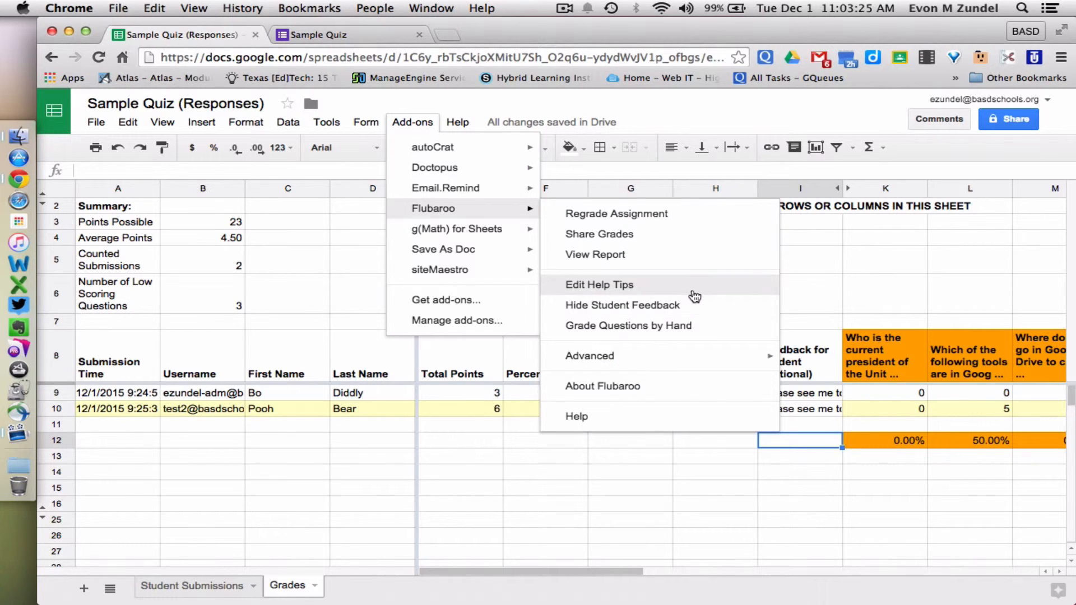
{"action": "mouse_move", "coordinate": [713, 365]}
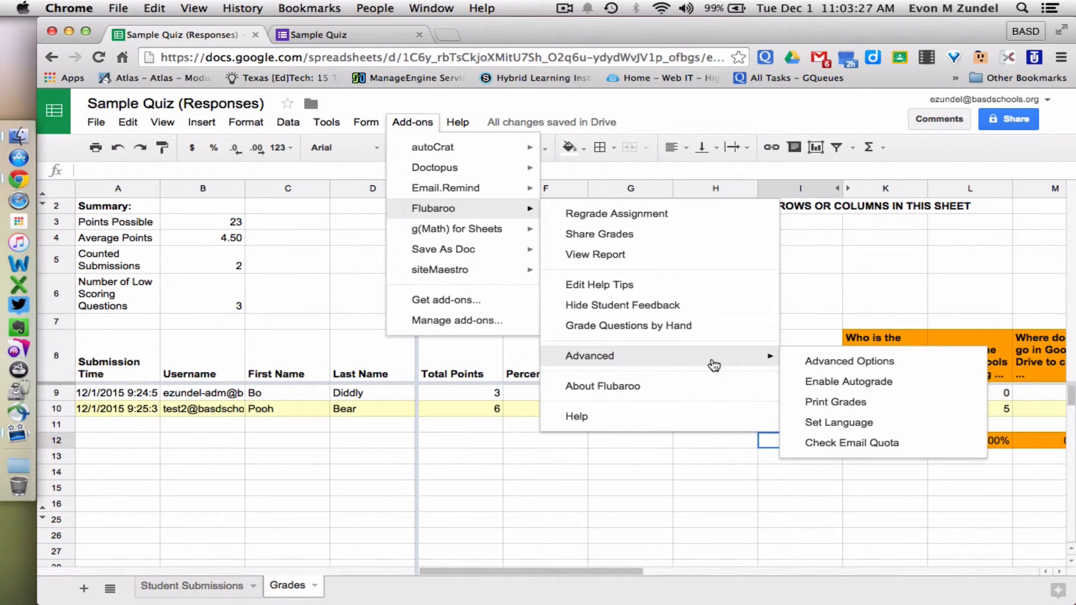
{"action": "left_click", "coordinate": [868, 364]}
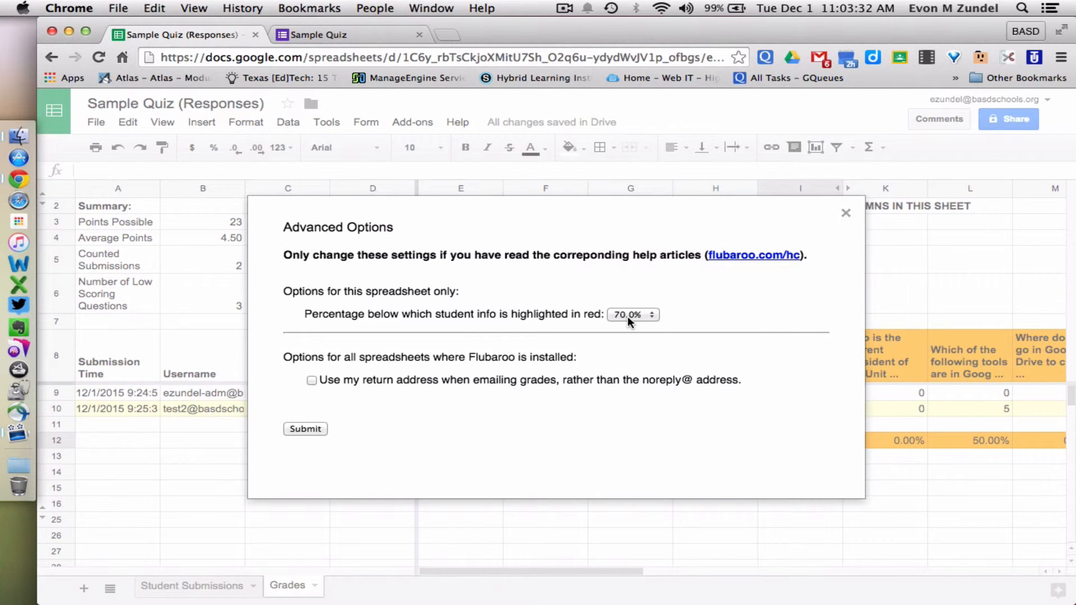
{"action": "left_click", "coordinate": [628, 316]}
{"action": "left_click", "coordinate": [627, 316]}
{"action": "left_click", "coordinate": [846, 214]}
Show the commands available under Flubaroo's Advanced features.
{"action": "left_click", "coordinate": [412, 122]}
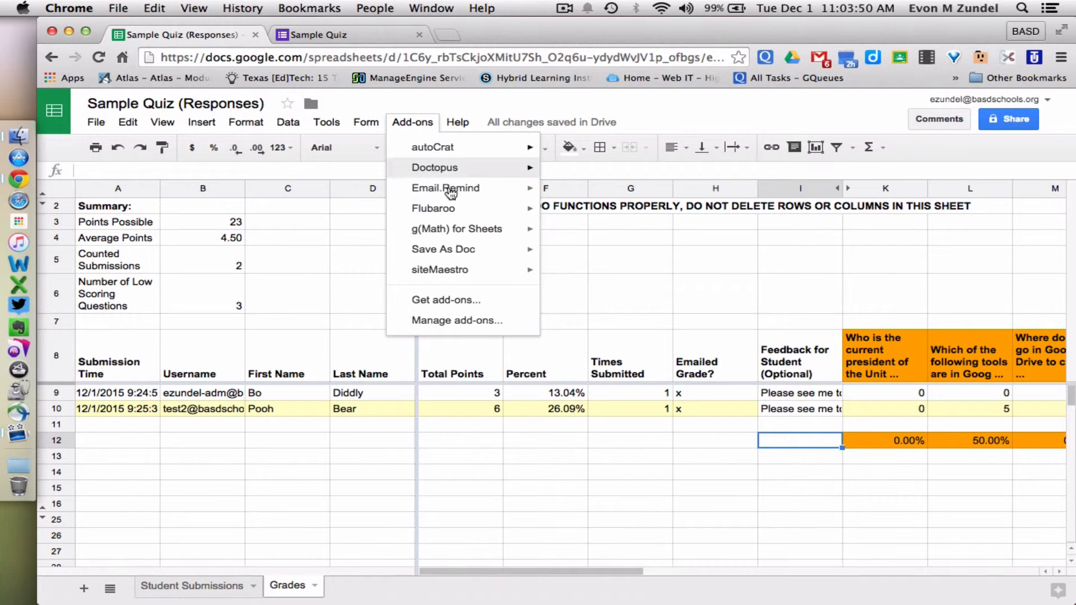
{"action": "mouse_move", "coordinate": [630, 358]}
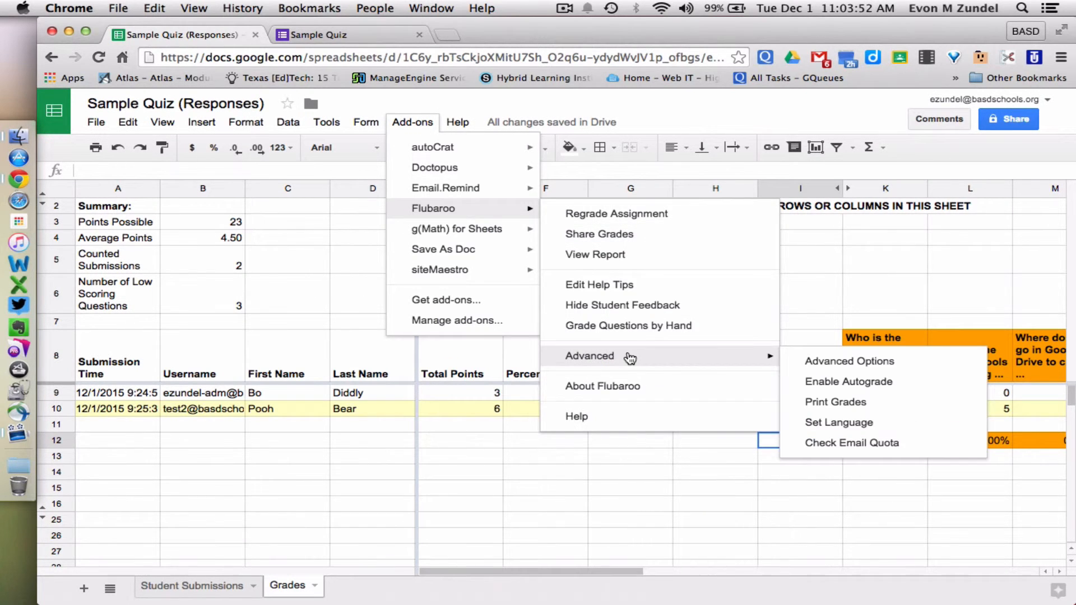